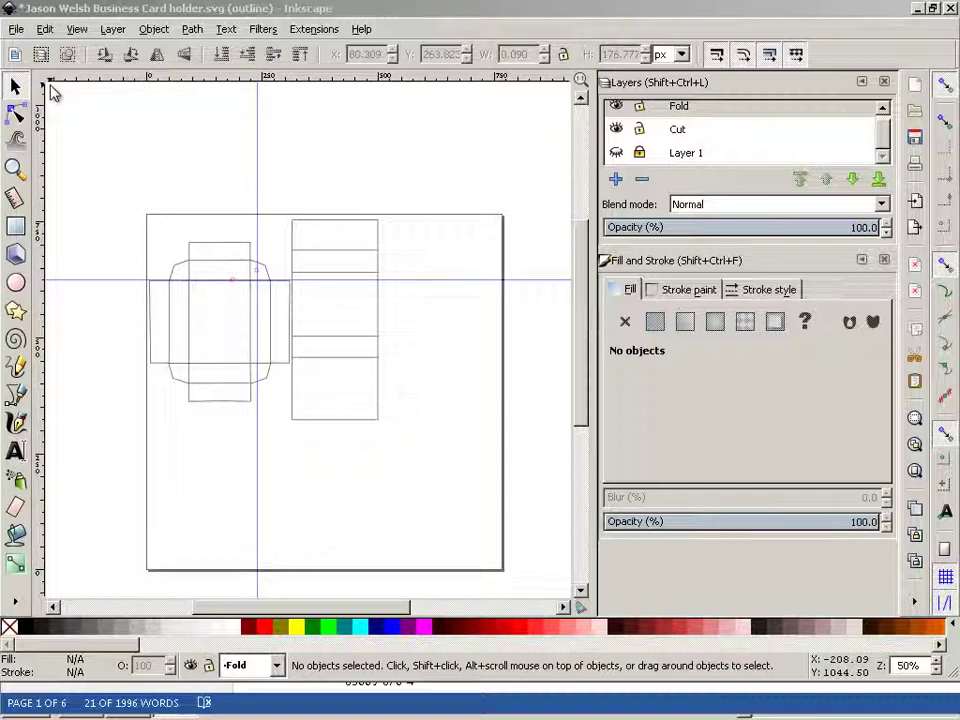
- Switch the canvas display mode from Outline to Normal
click(77, 29)
mouse_move(250, 64)
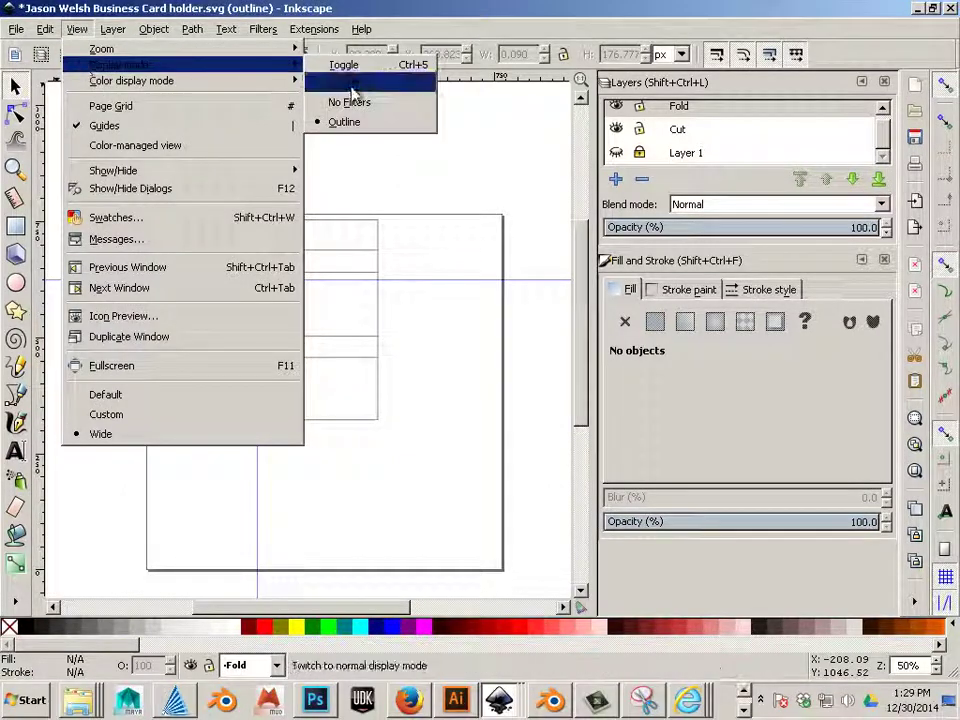
click(352, 90)
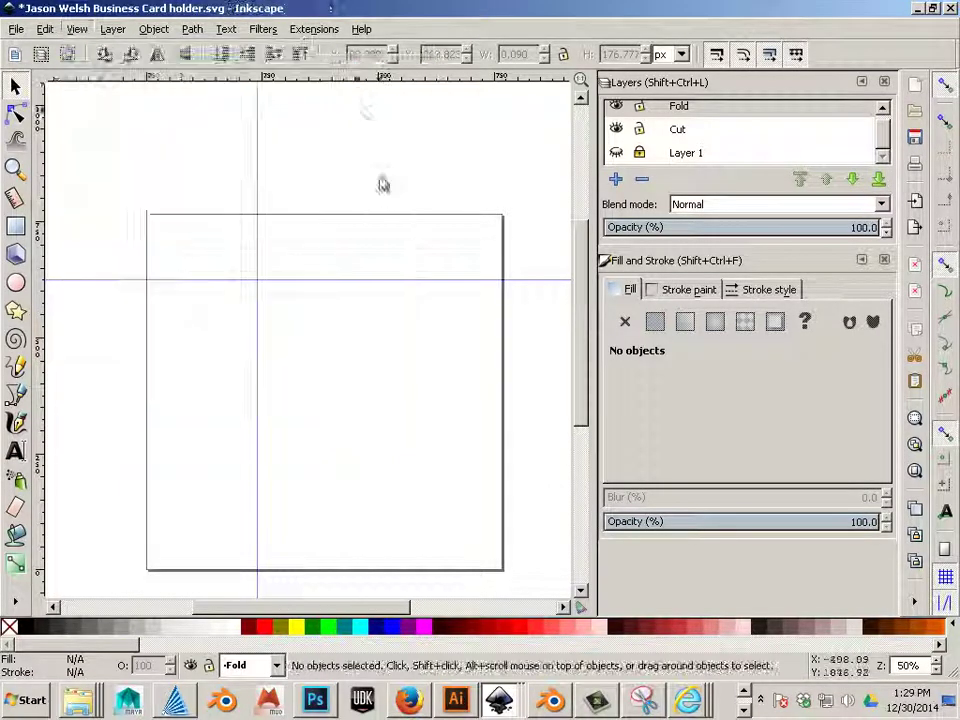
- Hide Layer 1's template artwork and toggle the Cut layer's visibility
click(614, 152)
click(614, 152)
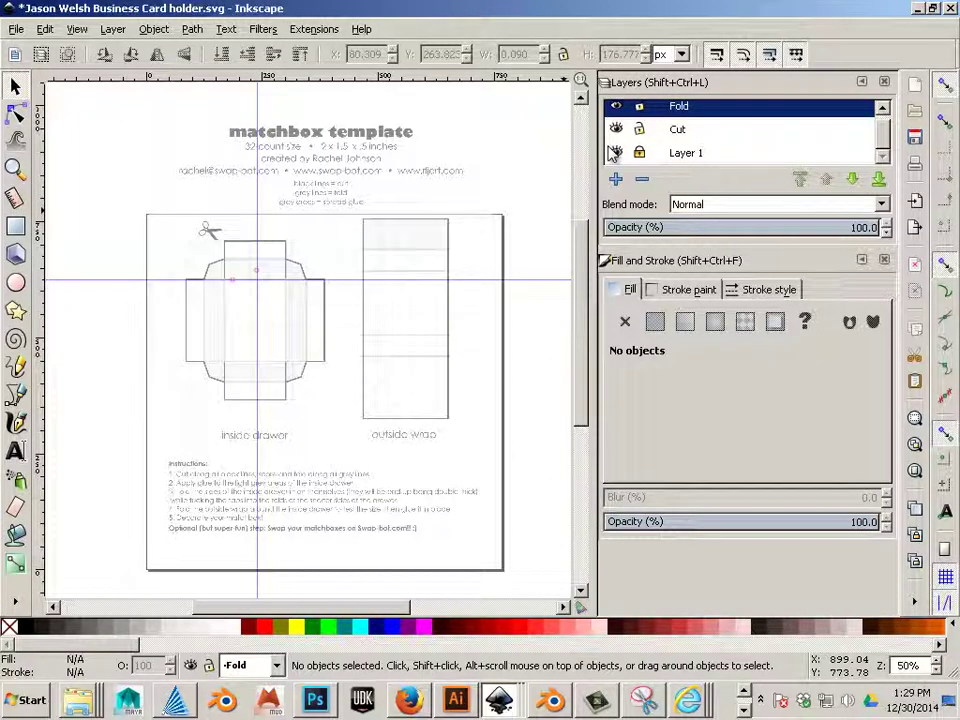
click(614, 152)
click(616, 129)
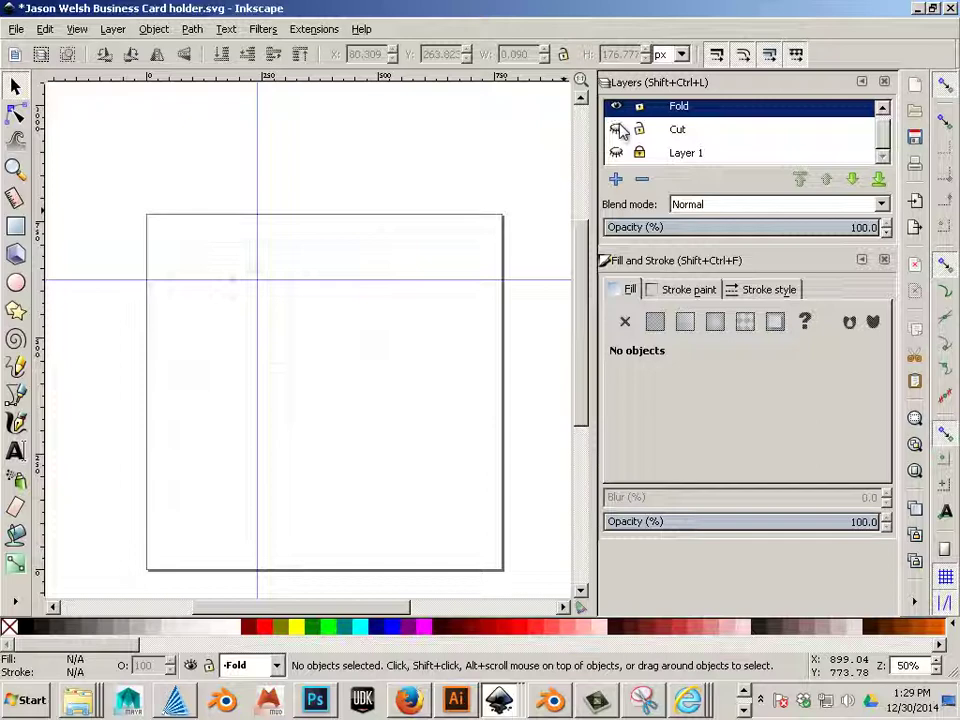
- Inspect the tall cut rectangle's stroke and show its width in inches (0.001 in)
scroll(360, 210, up, 5)
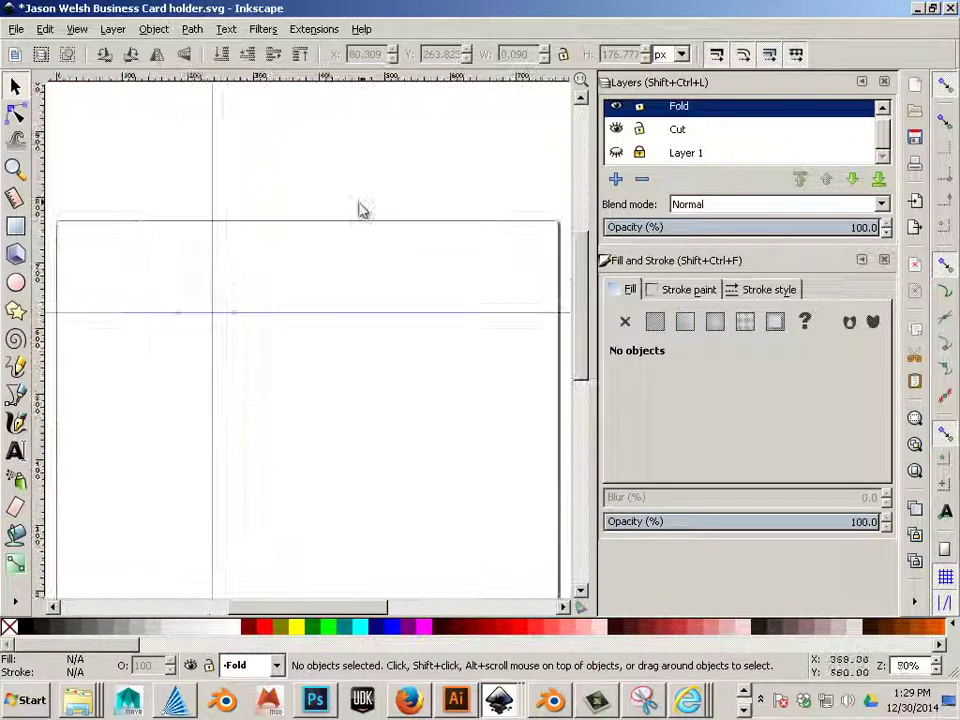
click(407, 310)
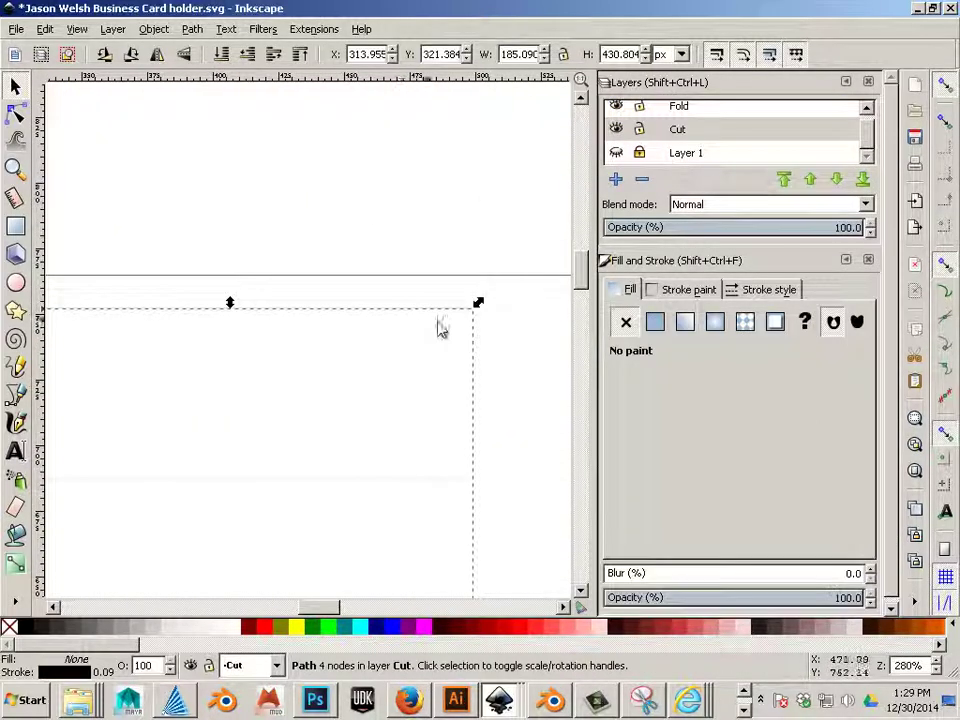
click(688, 289)
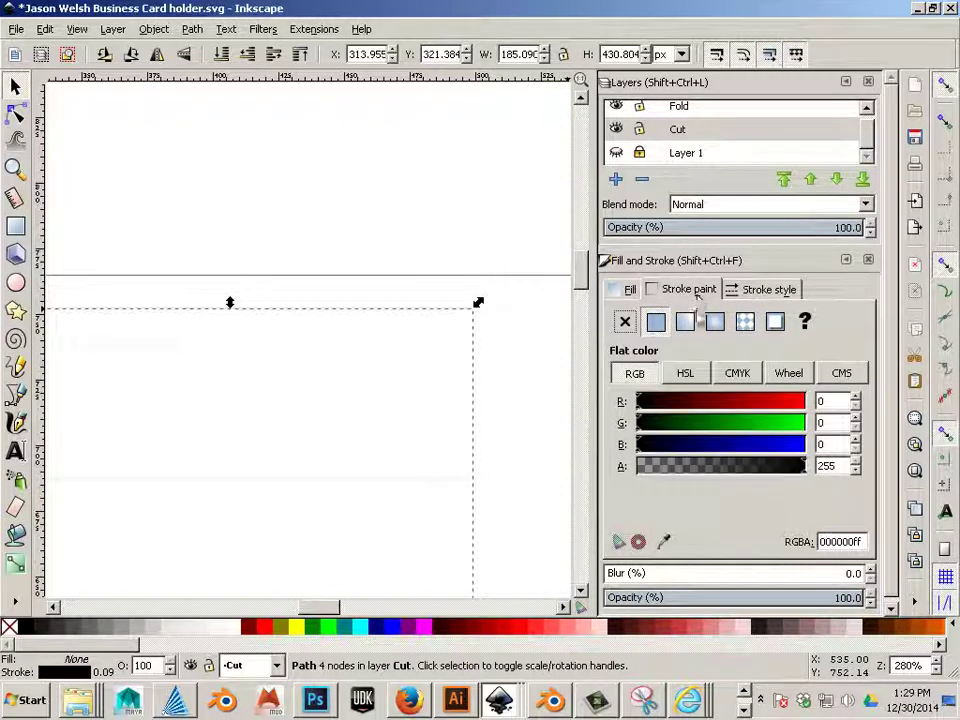
click(765, 292)
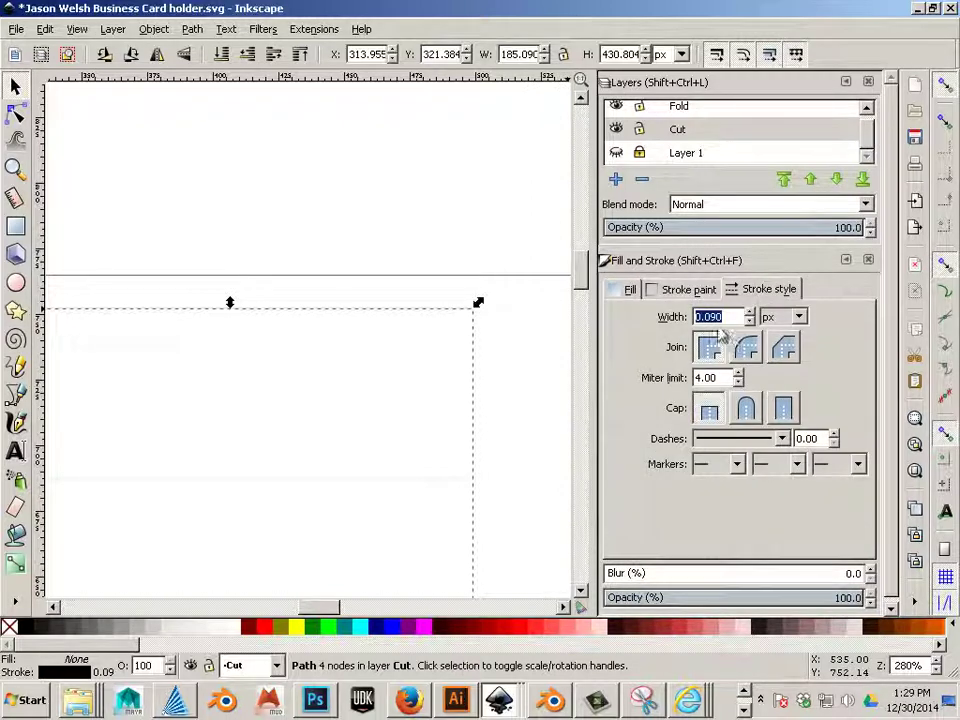
click(799, 318)
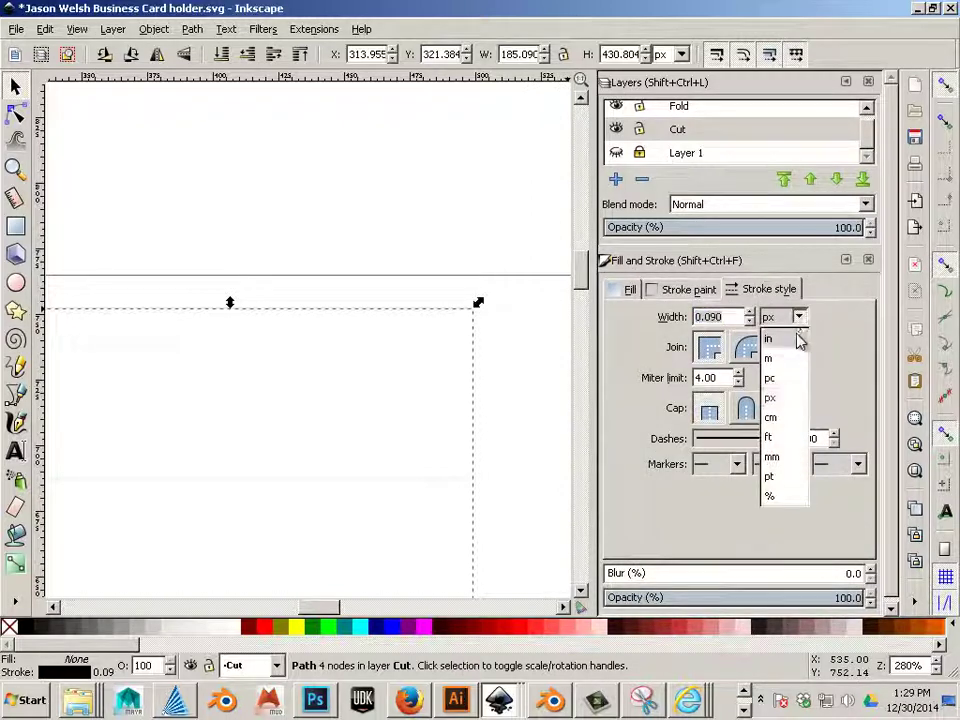
click(797, 336)
click(354, 394)
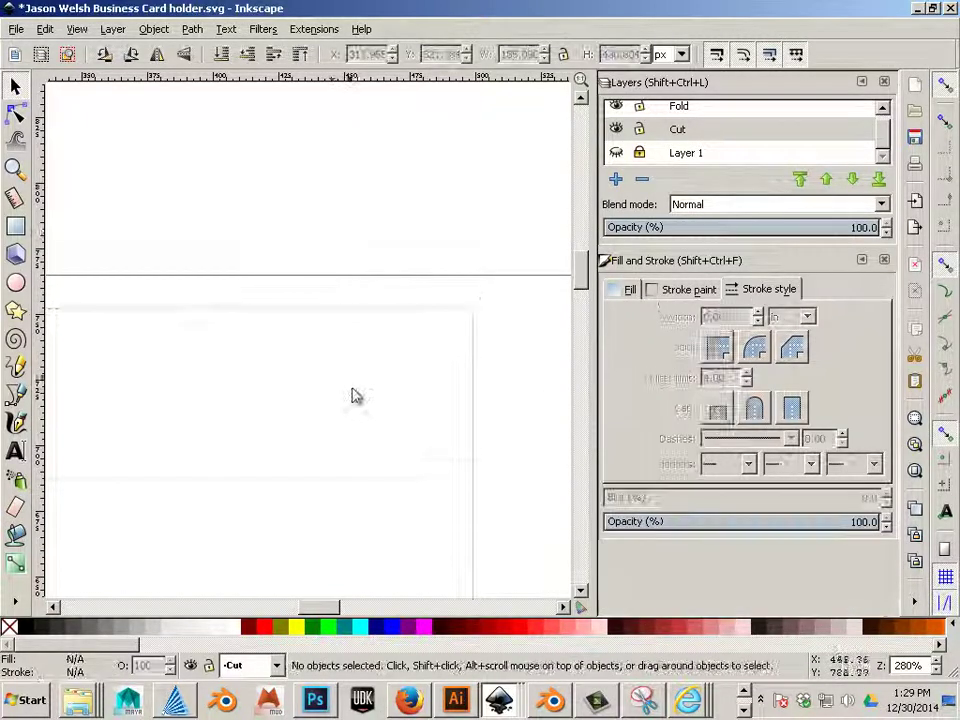
- Select the green fold path and check its green stroke paint
scroll(356, 394, down, 2)
click(354, 406)
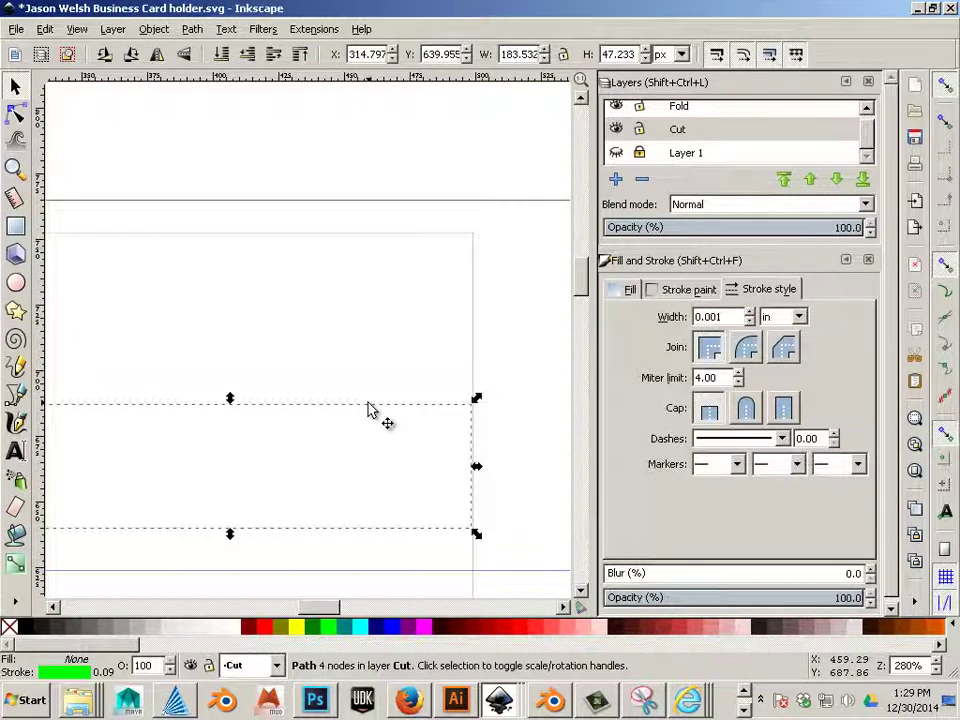
click(371, 233)
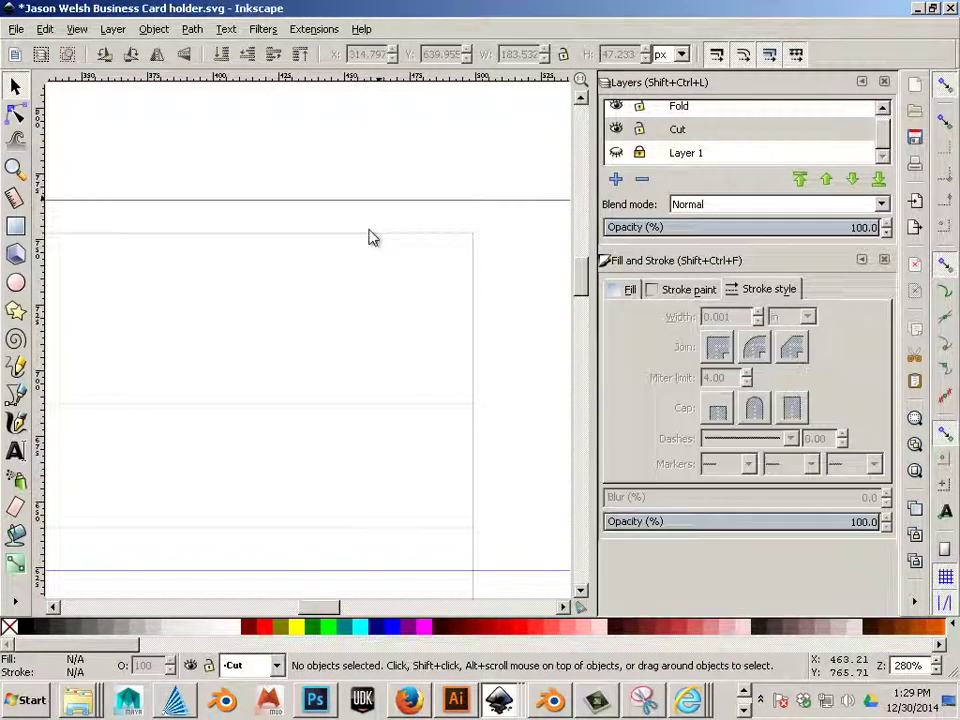
click(393, 406)
click(700, 290)
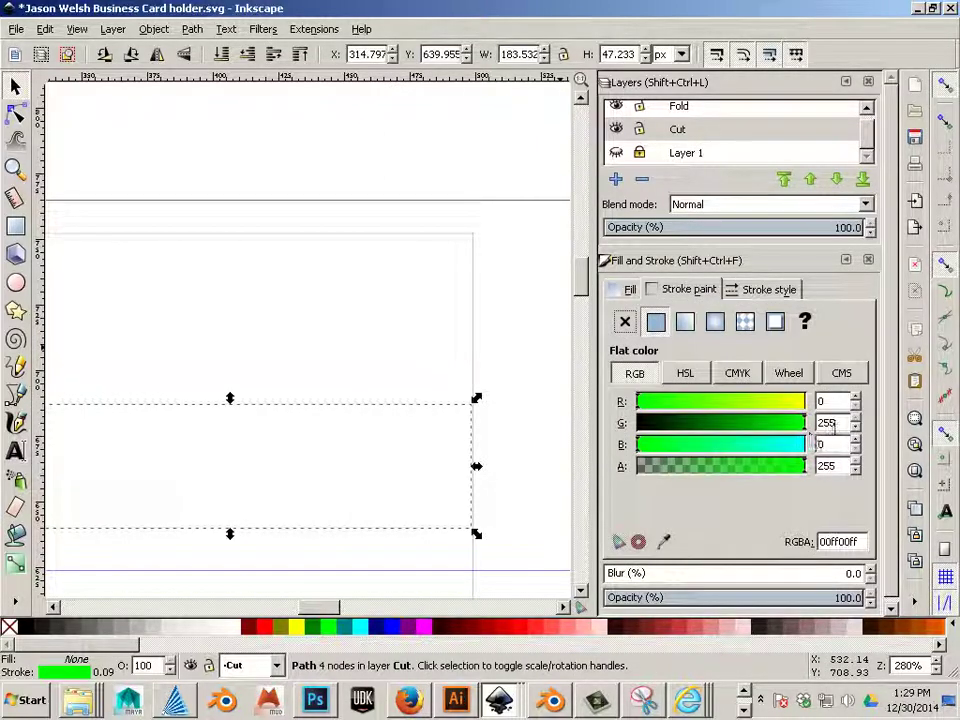
click(338, 210)
ctrl+scroll(279, 270, down, 5)
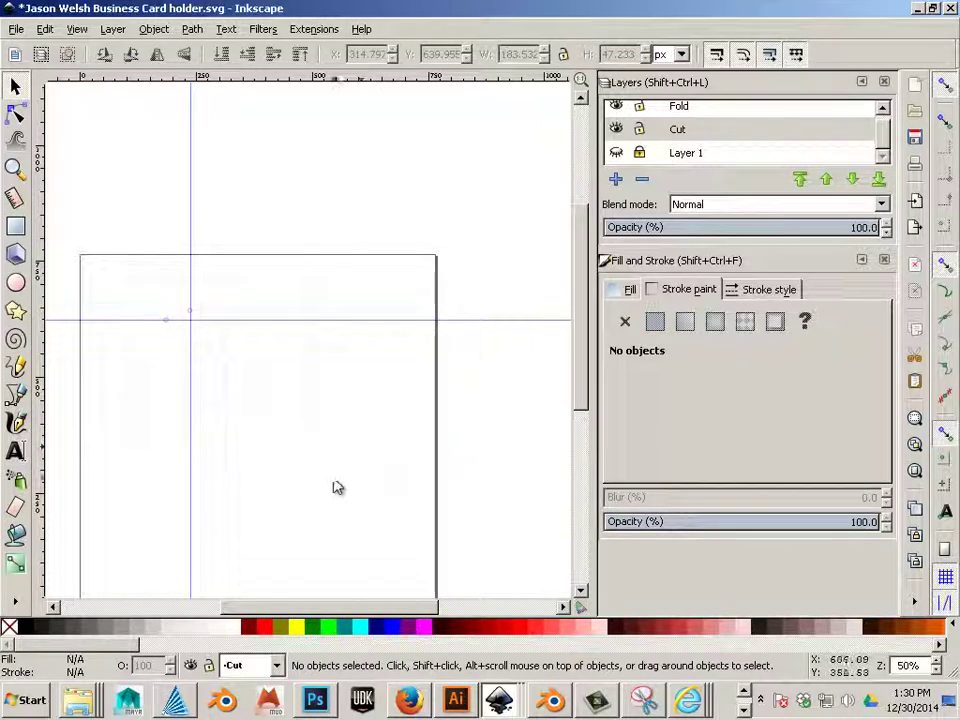
- Select the tall cut rectangle, then the small green fold rectangle
scroll(319, 501, up, 1)
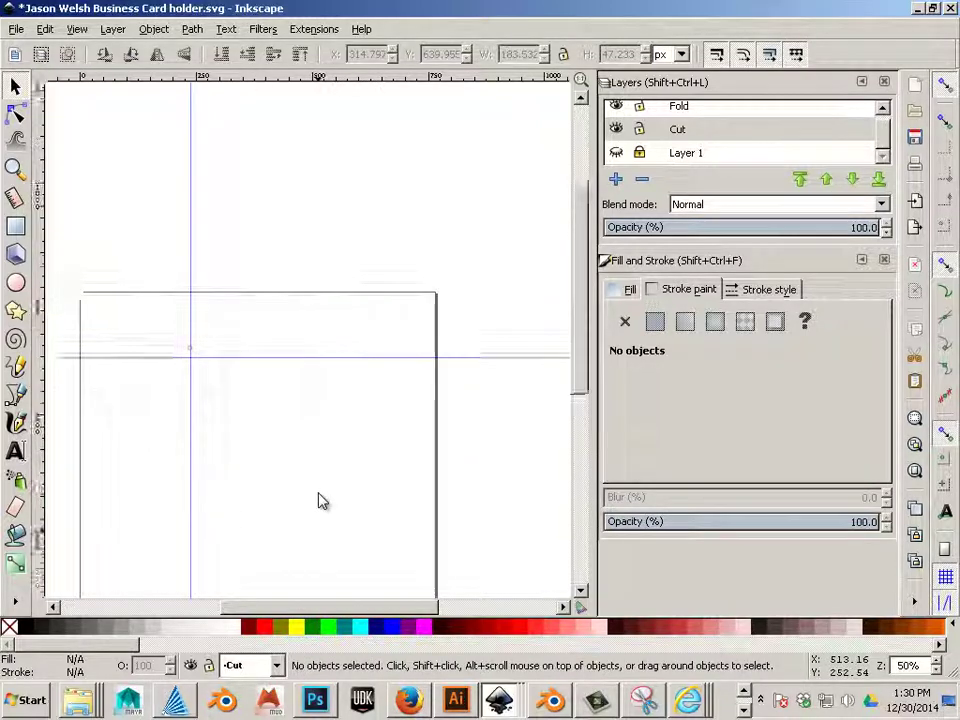
scroll(315, 480, down, 2)
ctrl+scroll(311, 462, up, 2)
click(316, 381)
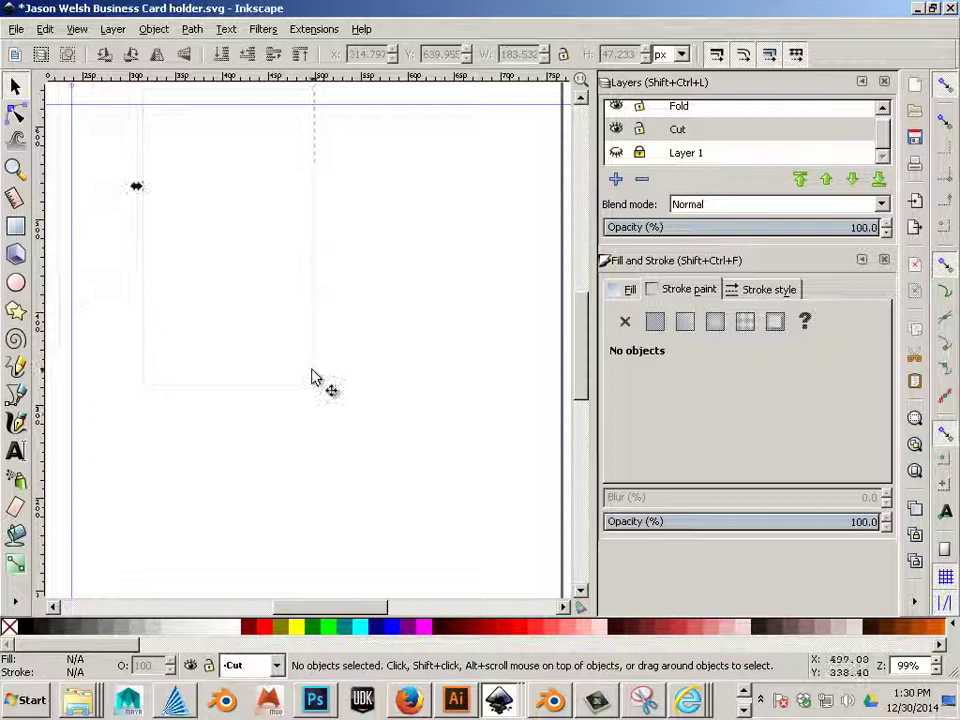
scroll(340, 420, up, 4)
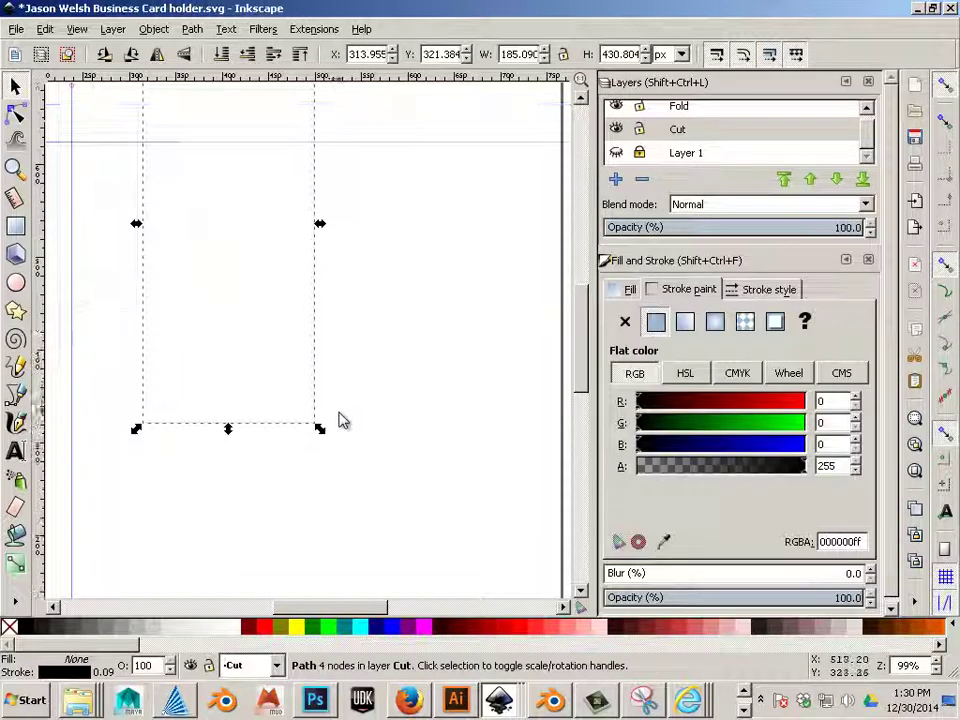
click(411, 583)
drag(414, 579, 236, 193)
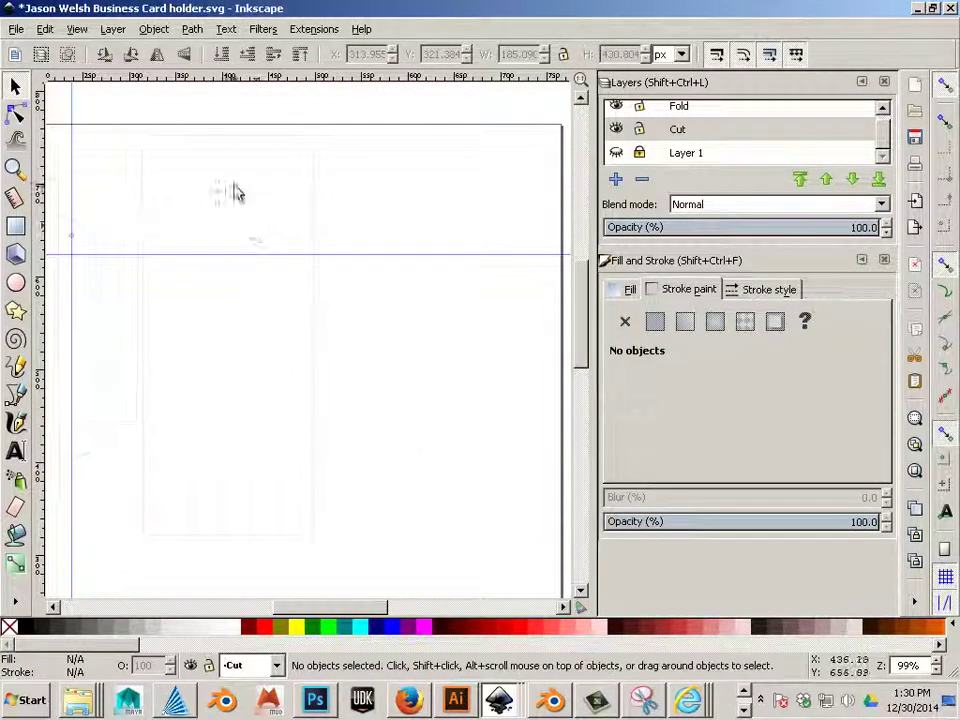
click(232, 197)
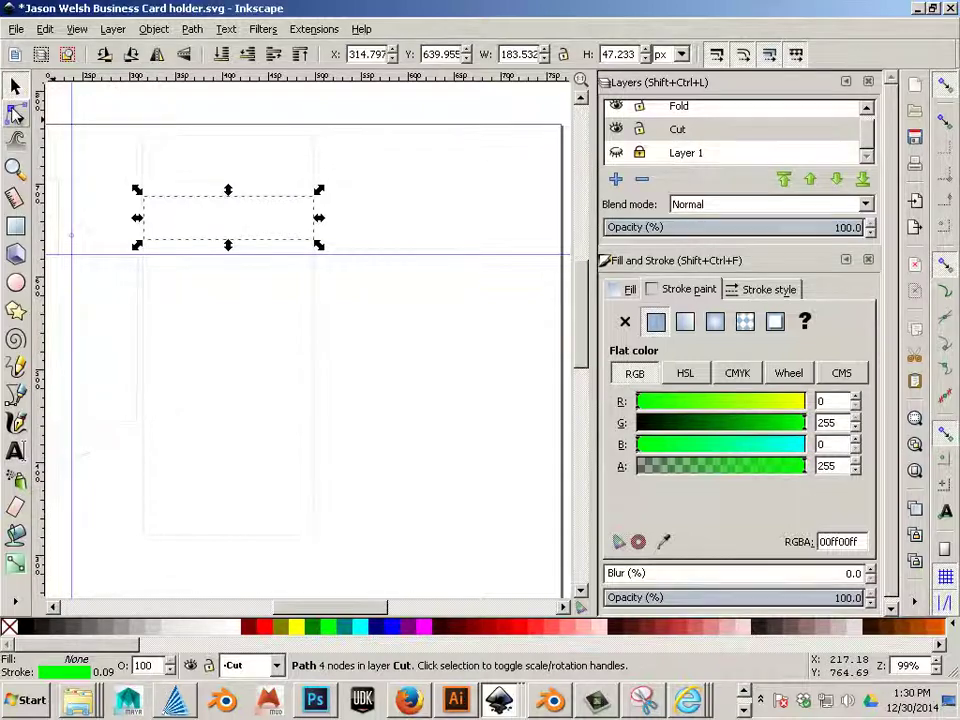
- With the Node tool, pick the horizontal green fold line to show its two nodes
click(15, 113)
click(343, 242)
click(276, 199)
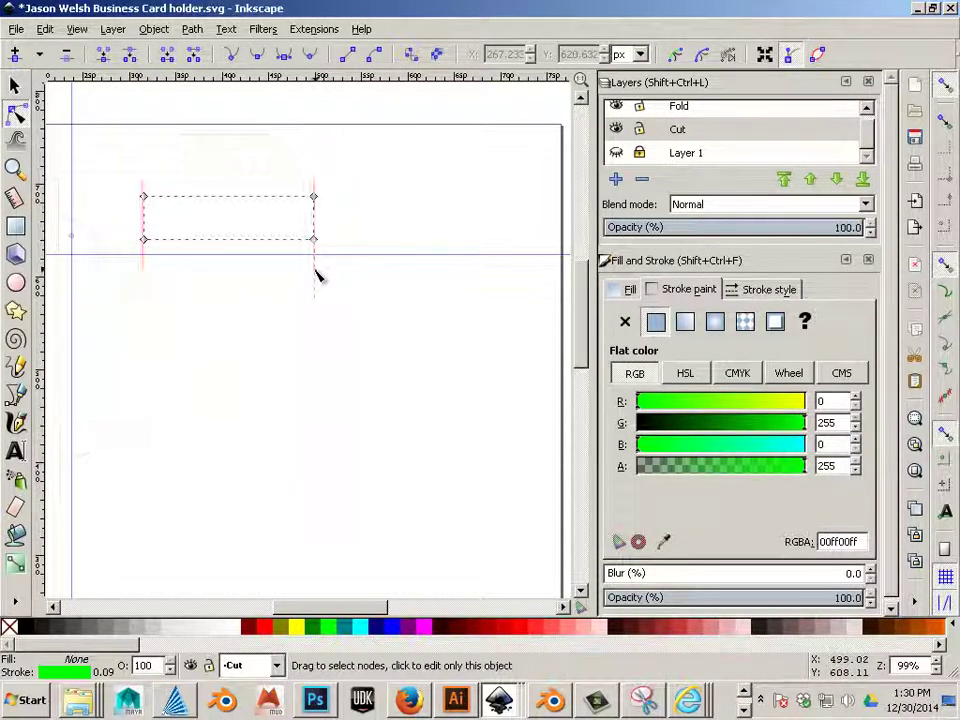
click(318, 238)
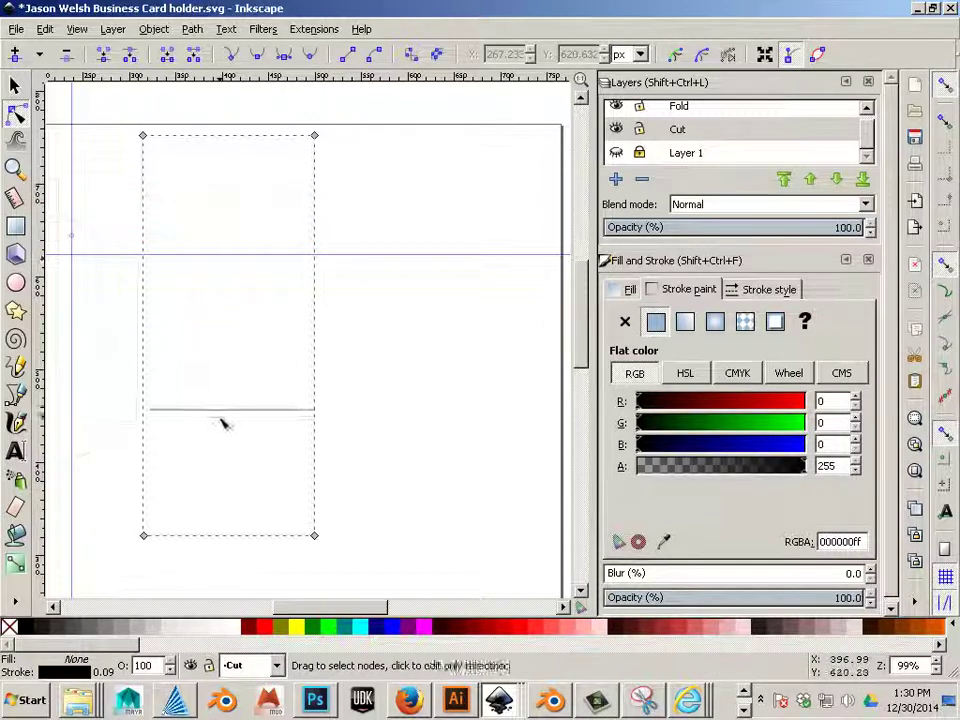
click(221, 411)
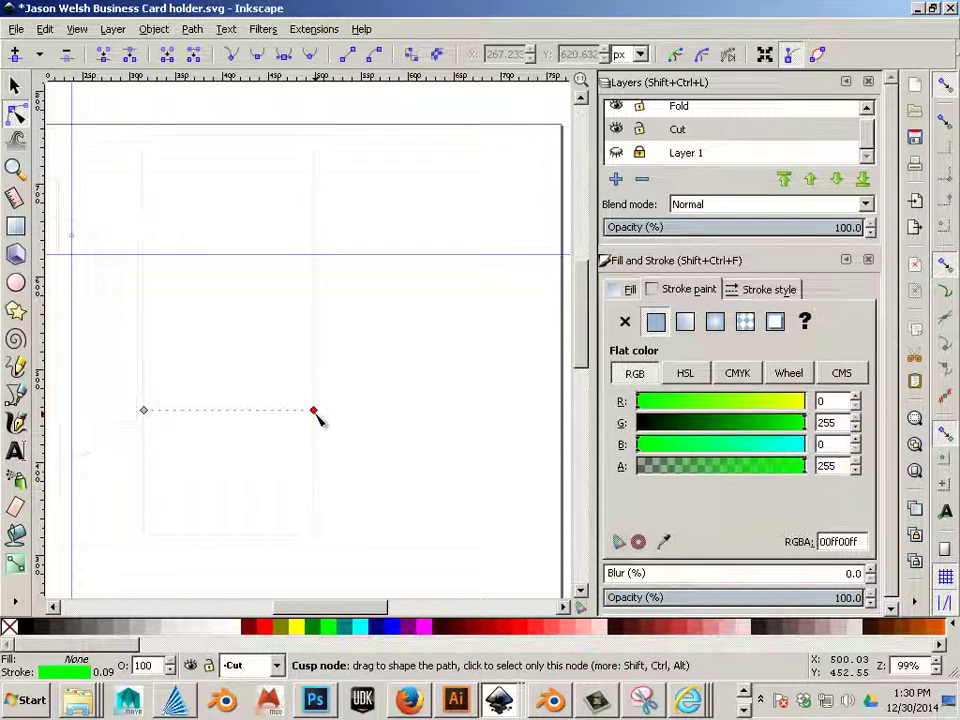
- Zoom in and select the fold line's right end node to nudge it onto the cut edge
click(314, 411)
scroll(336, 424, up, 6)
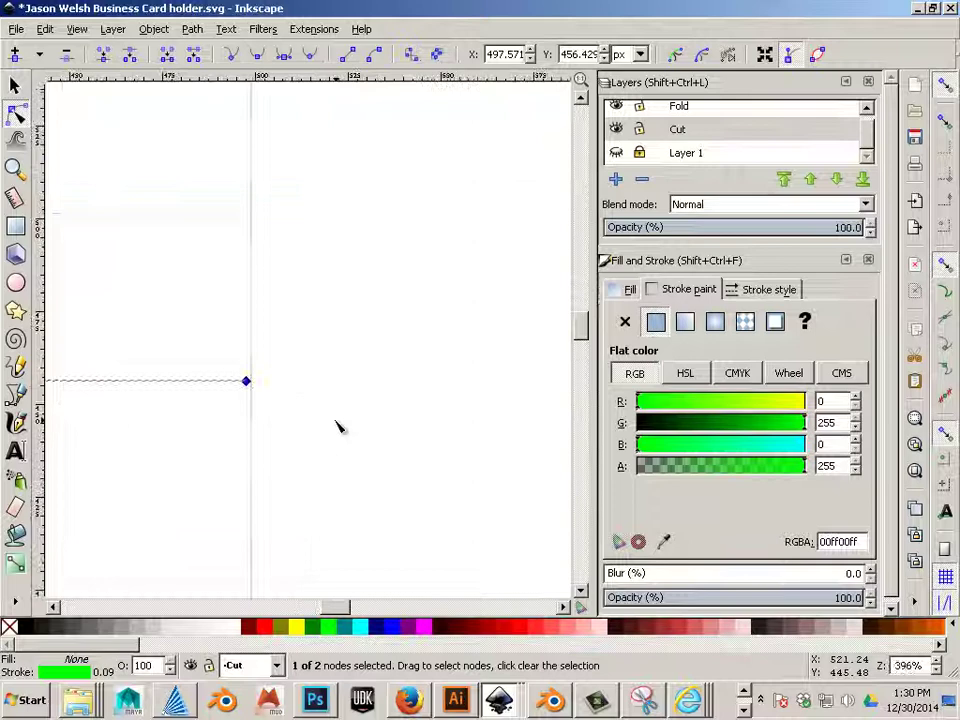
scroll(186, 390, up, 1)
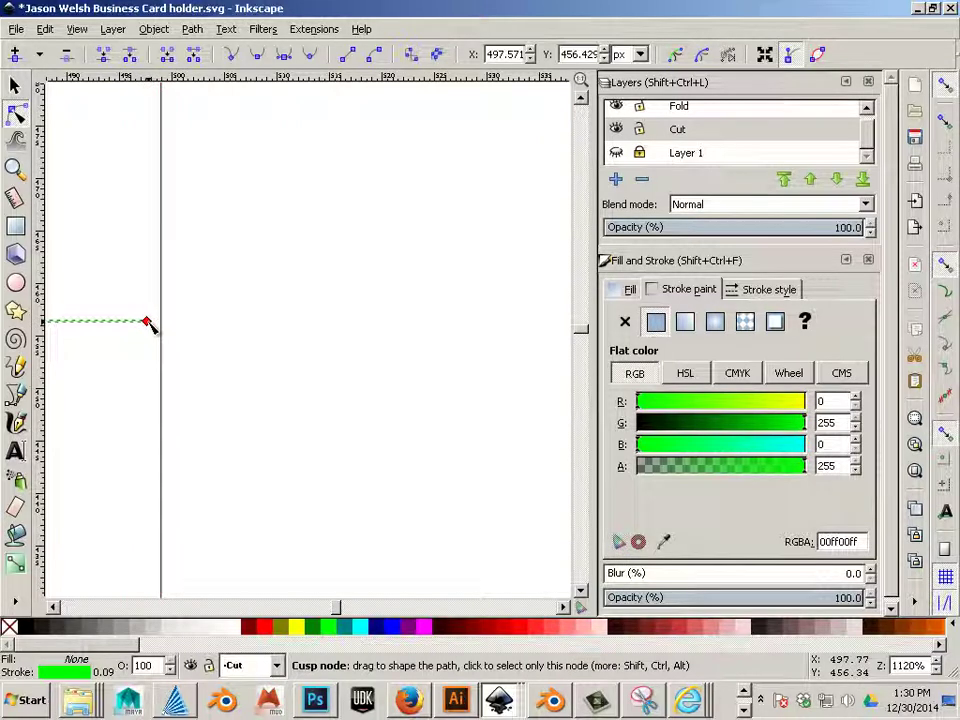
click(146, 322)
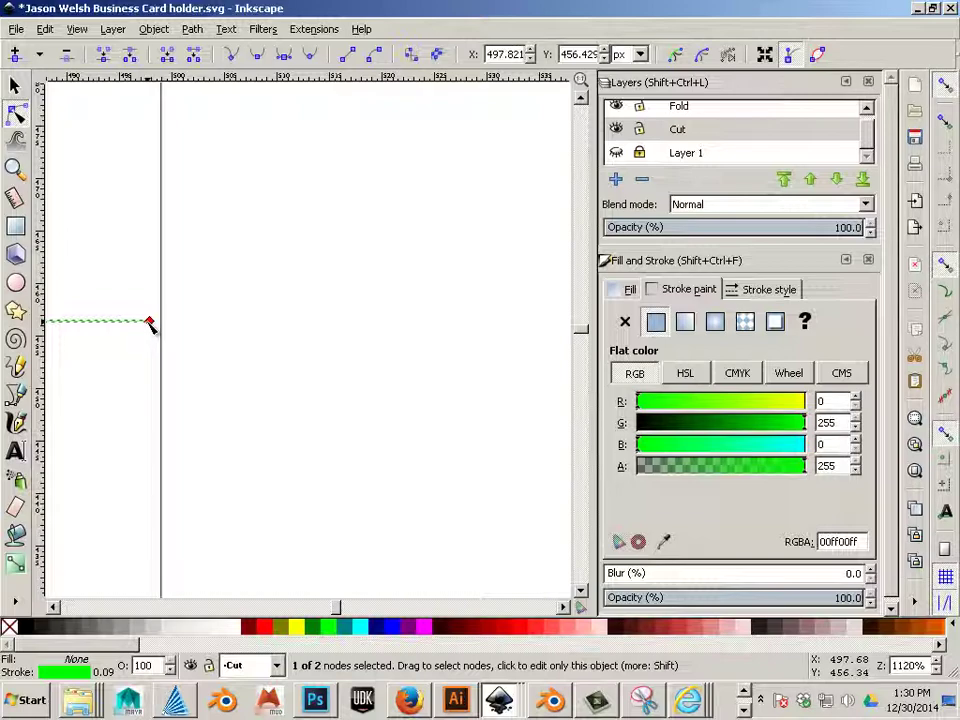
- Set Preferences > Behavior > Steps arrow-key move to 0.05 px, then close Preferences
click(43, 29)
click(130, 584)
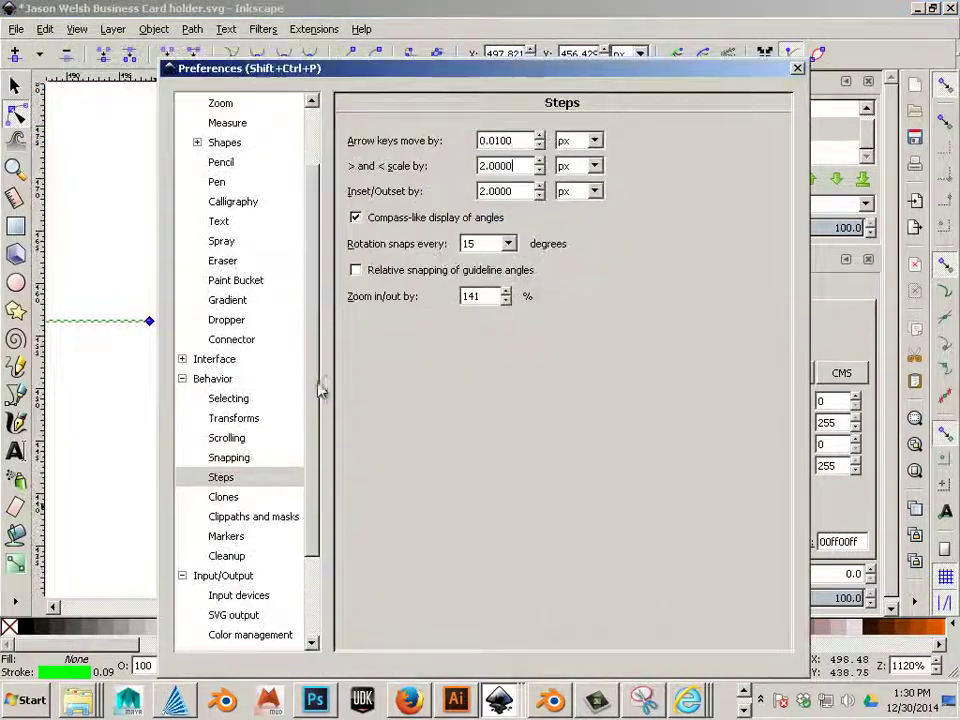
click(225, 479)
click(510, 142)
drag(510, 142, 496, 147)
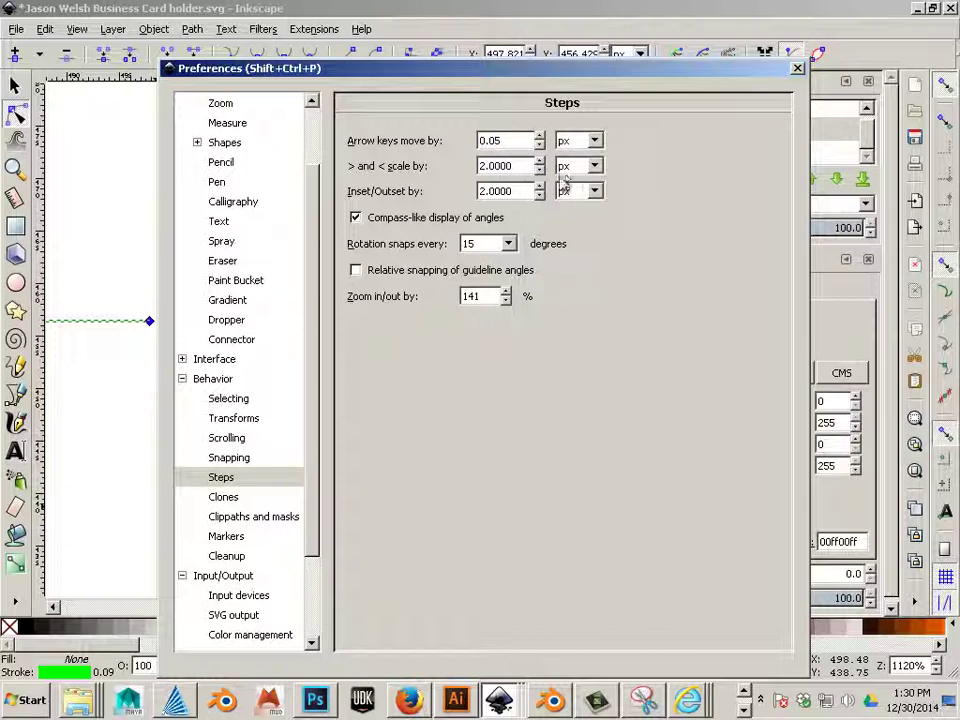
click(797, 68)
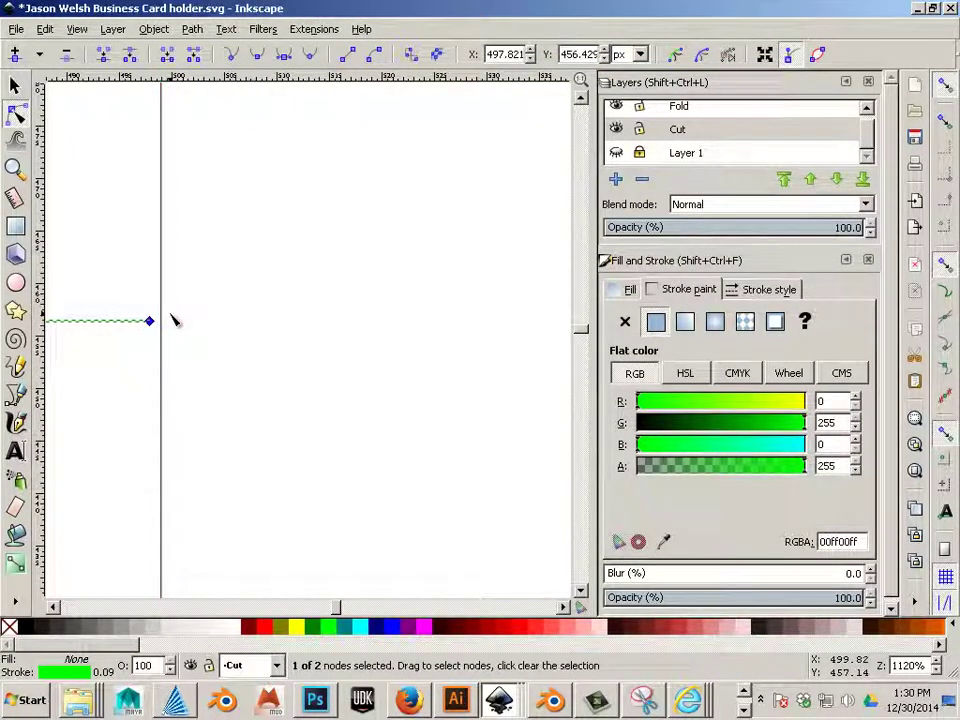
key(Right)
key(Right)
key(Right)
key(Right)
key(Right)
key(Right)
key(Right)
key(Right)
key(Right)
key(Right)
key(Right)
key(Right)
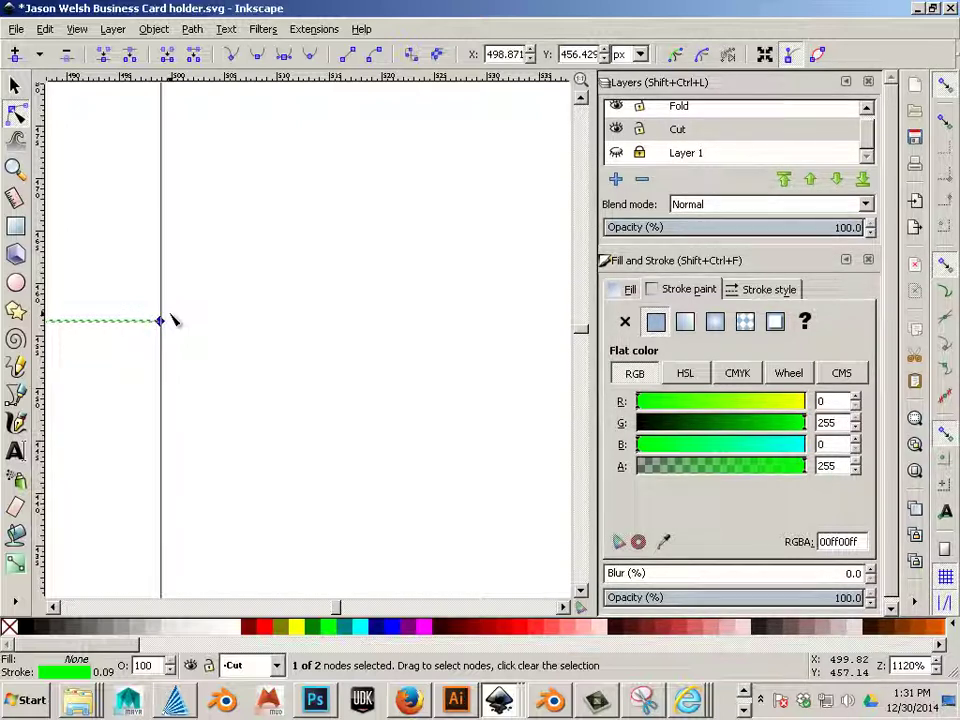
key(Escape)
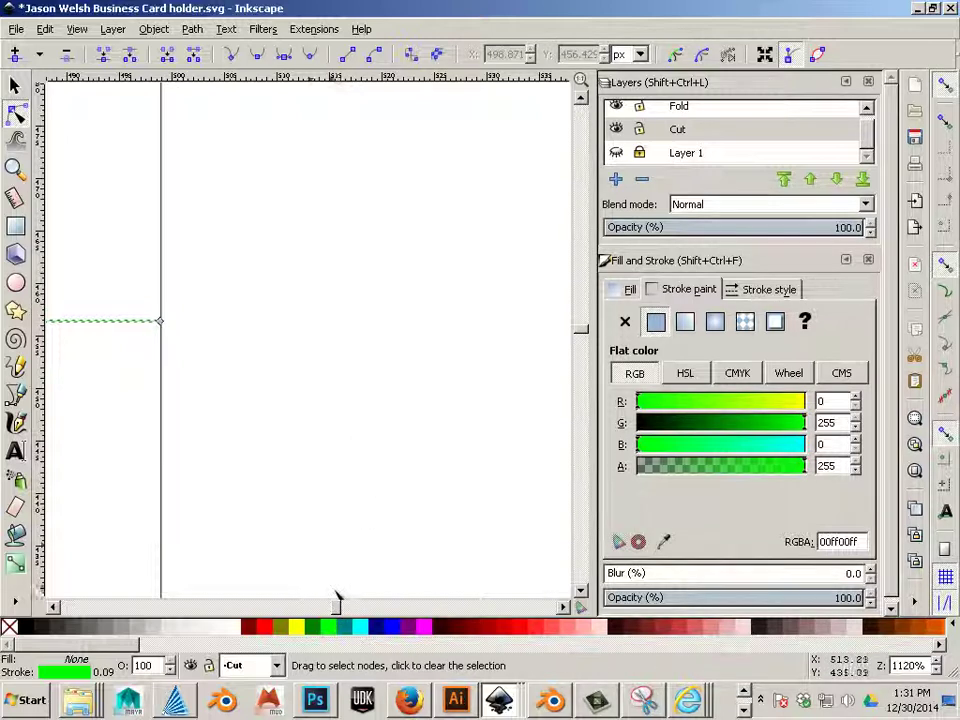
drag(338, 610, 331, 611)
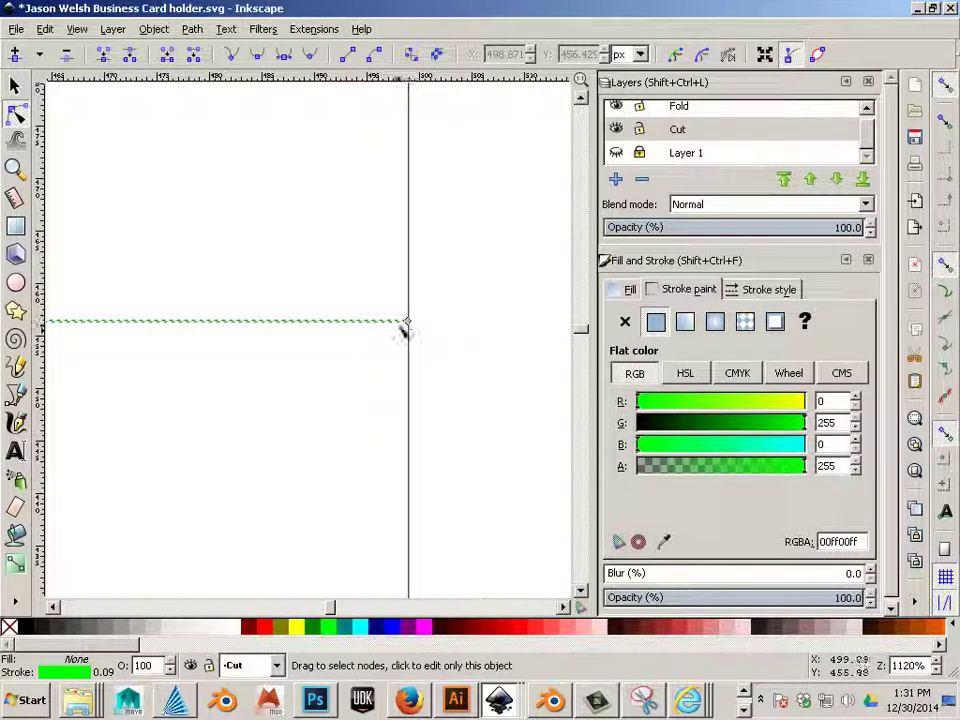
drag(336, 608, 296, 606)
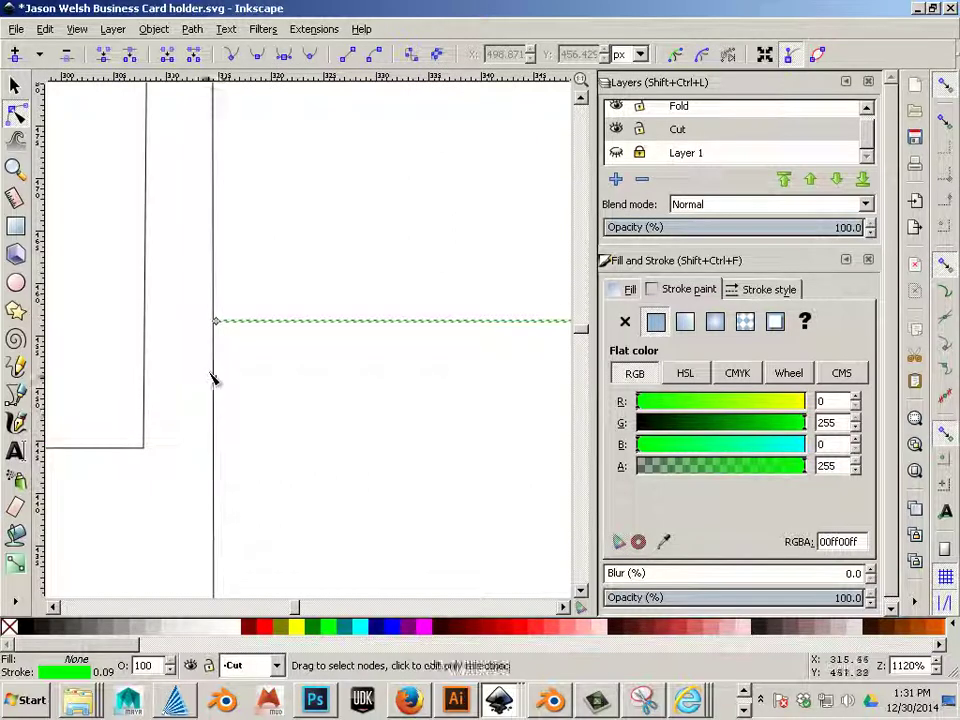
click(217, 322)
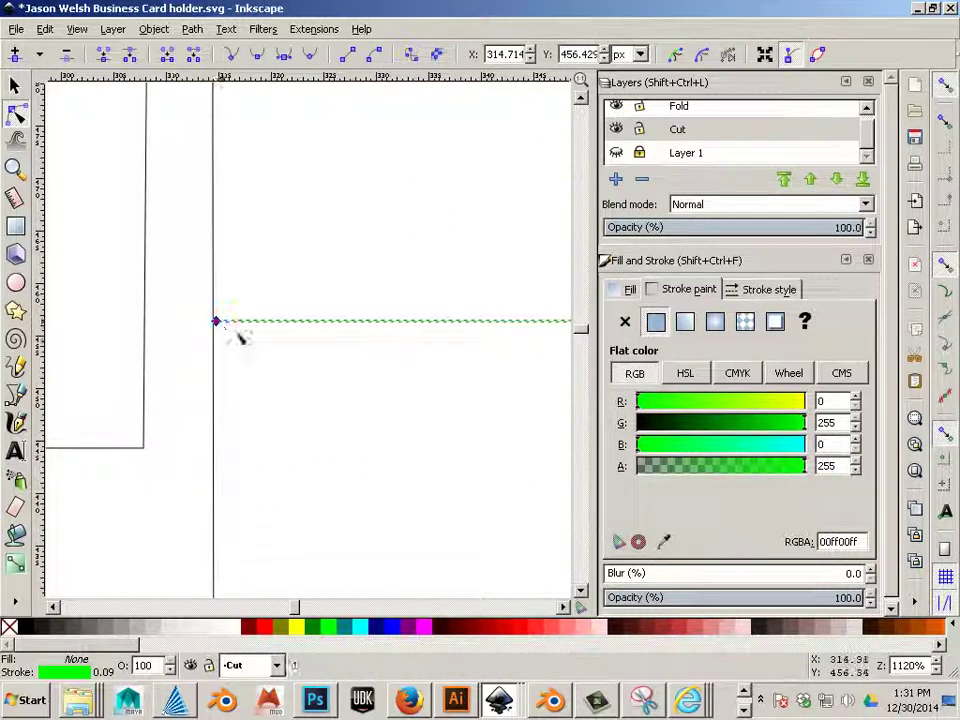
click(330, 346)
scroll(332, 347, up, 2)
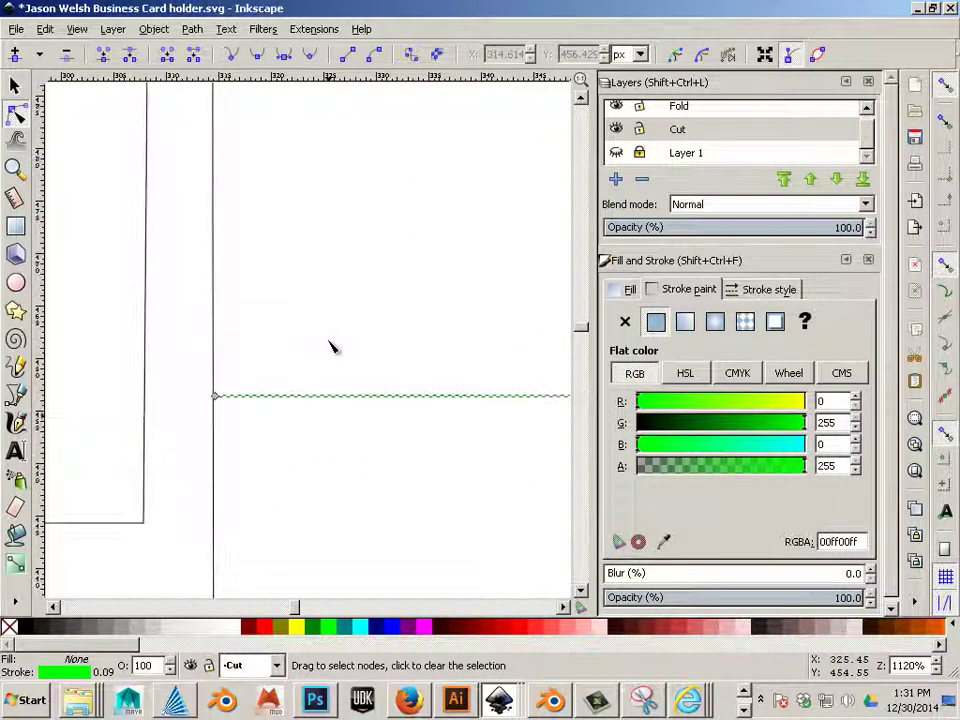
scroll(332, 345, up, 2)
scroll(325, 420, down, 4)
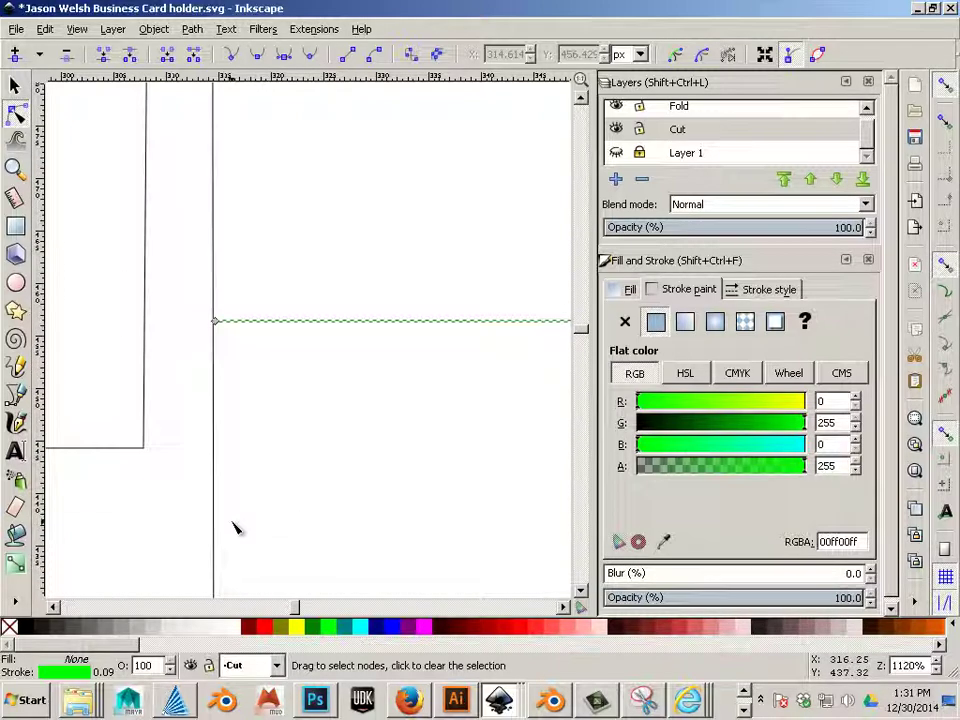
- Select the four dashed fold paths and combine them with Path > Combine
scroll(233, 527, down, 8)
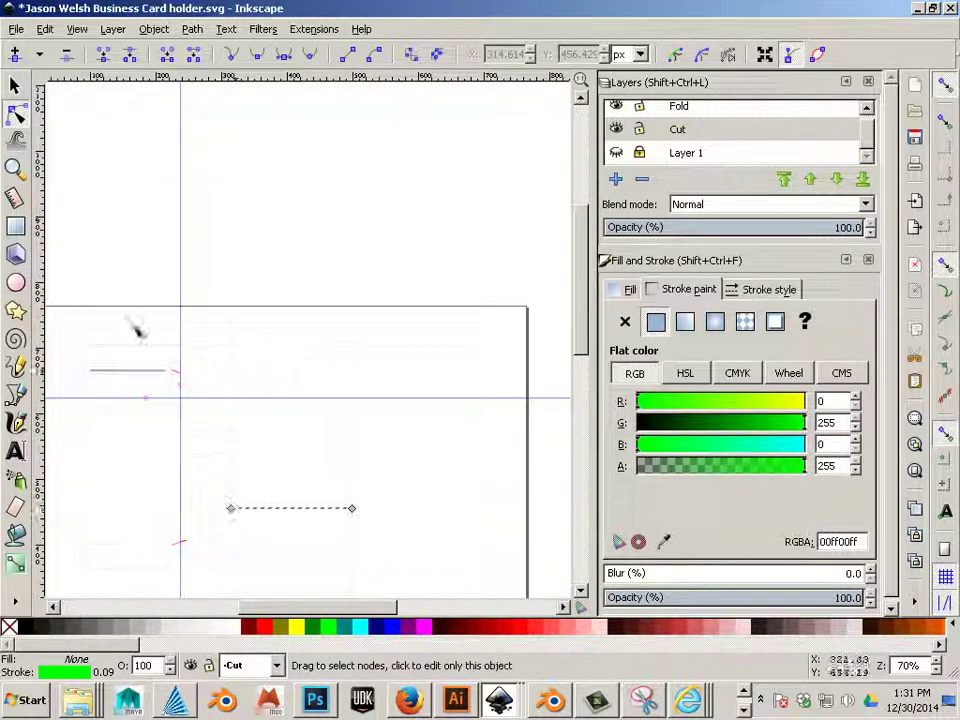
click(15, 86)
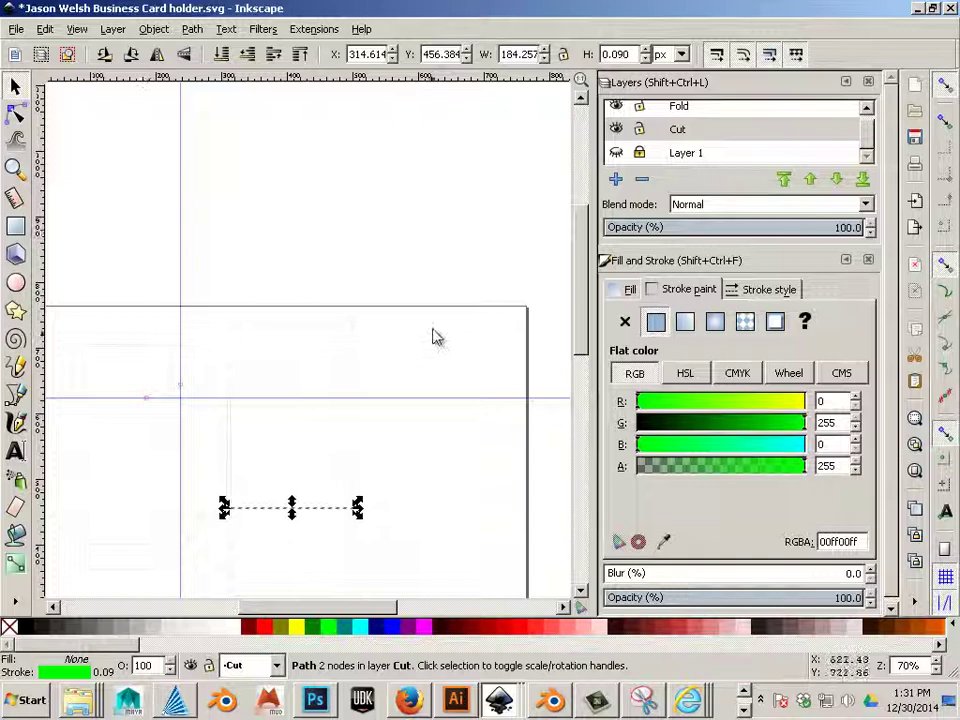
scroll(415, 370, down, 2)
drag(425, 558, 228, 231)
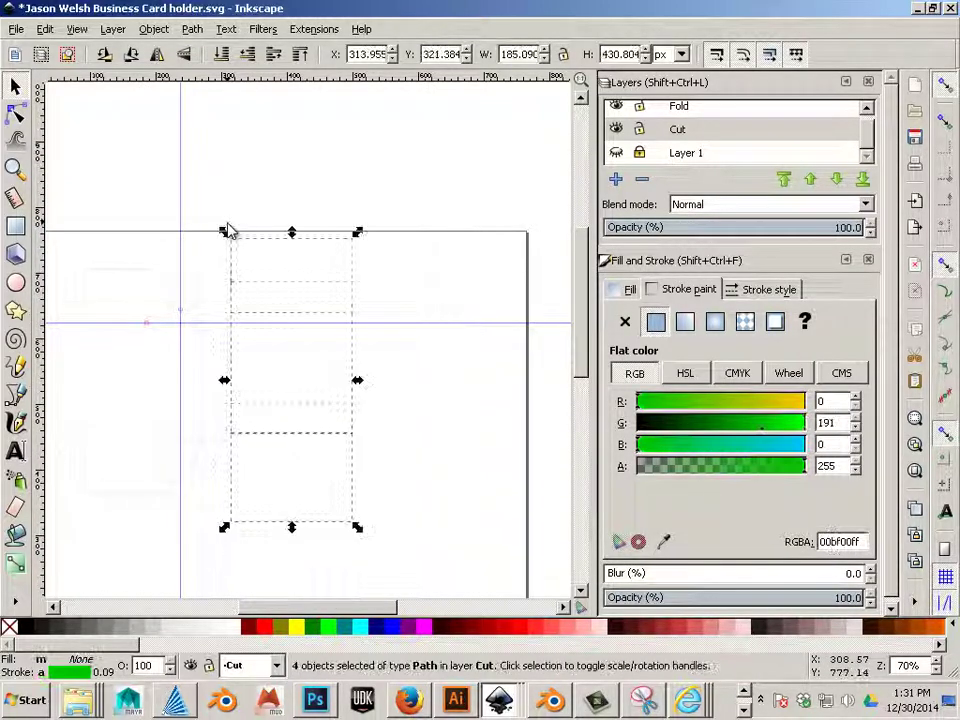
click(150, 30)
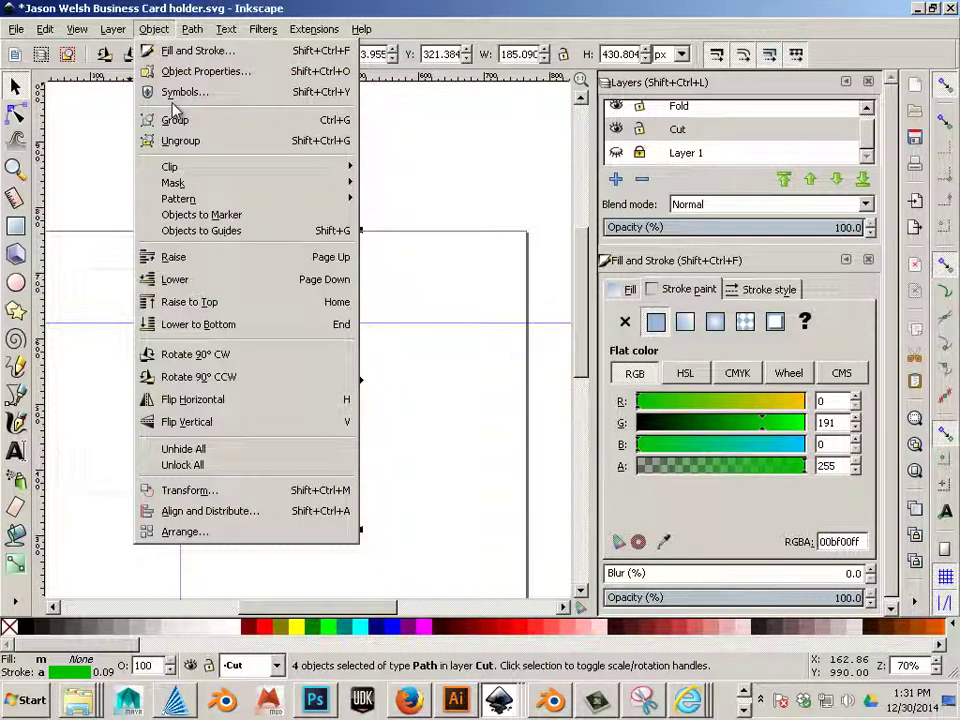
mouse_move(192, 29)
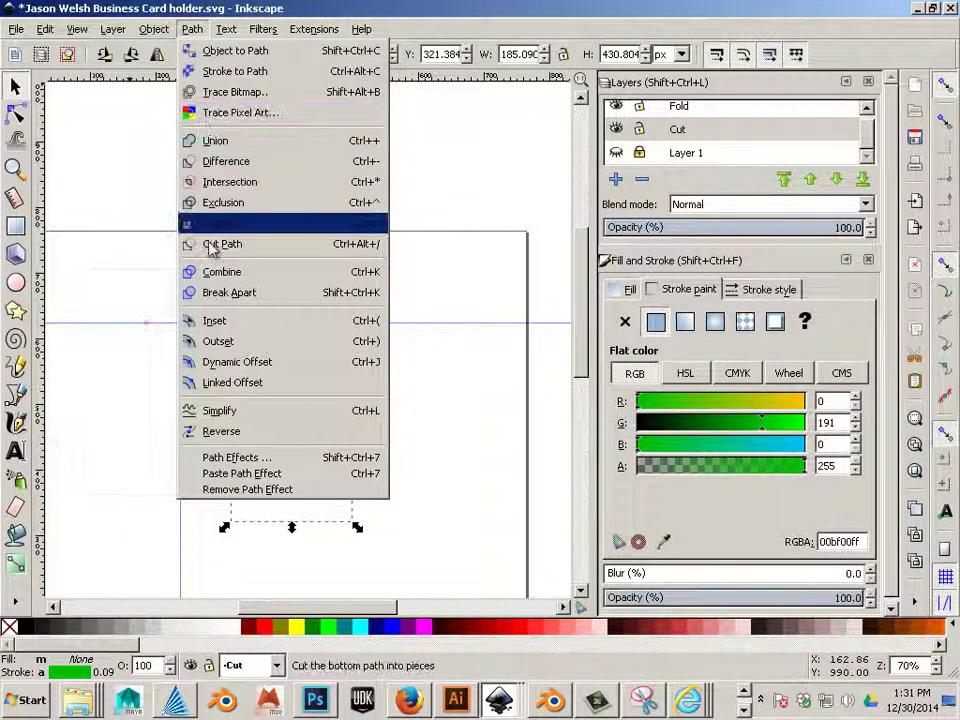
click(195, 272)
- Reselect the combined 12-node path and bring its nodes up for editing
click(325, 335)
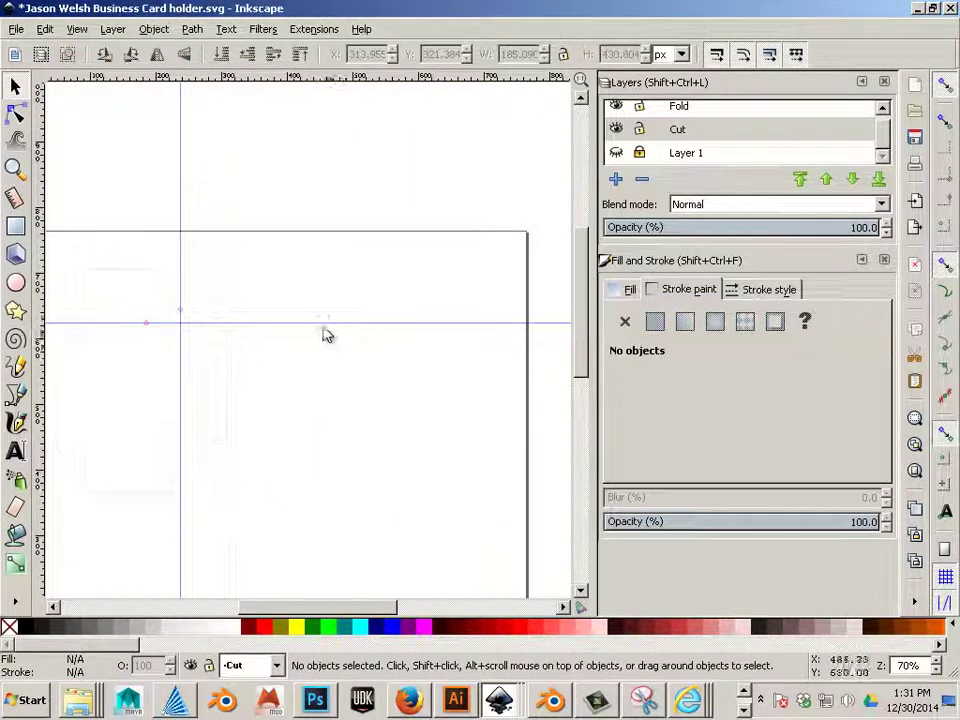
click(318, 320)
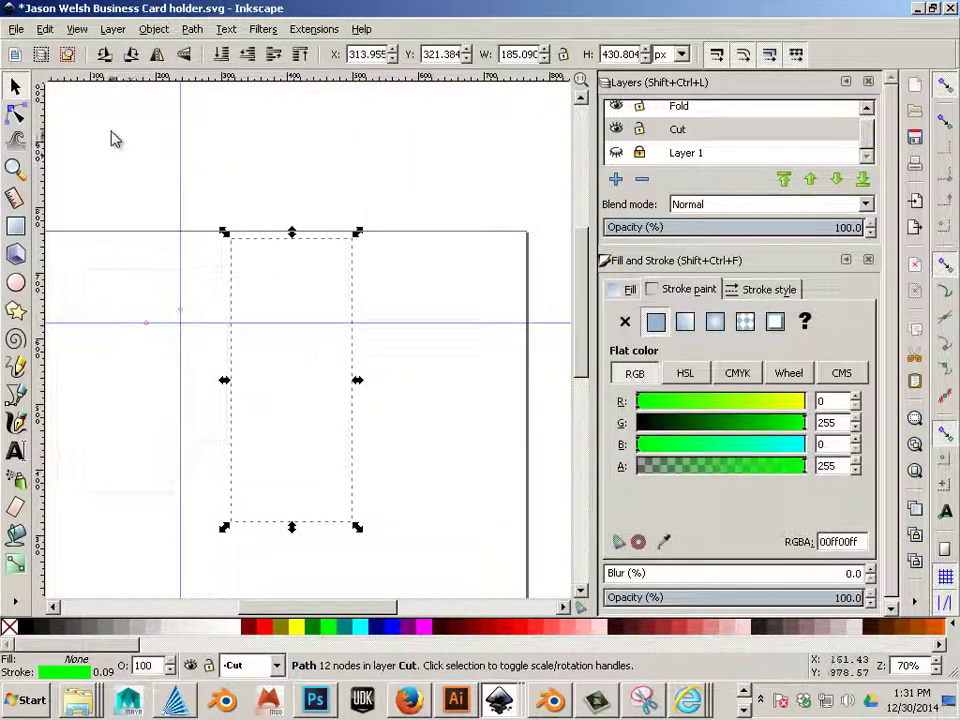
click(15, 114)
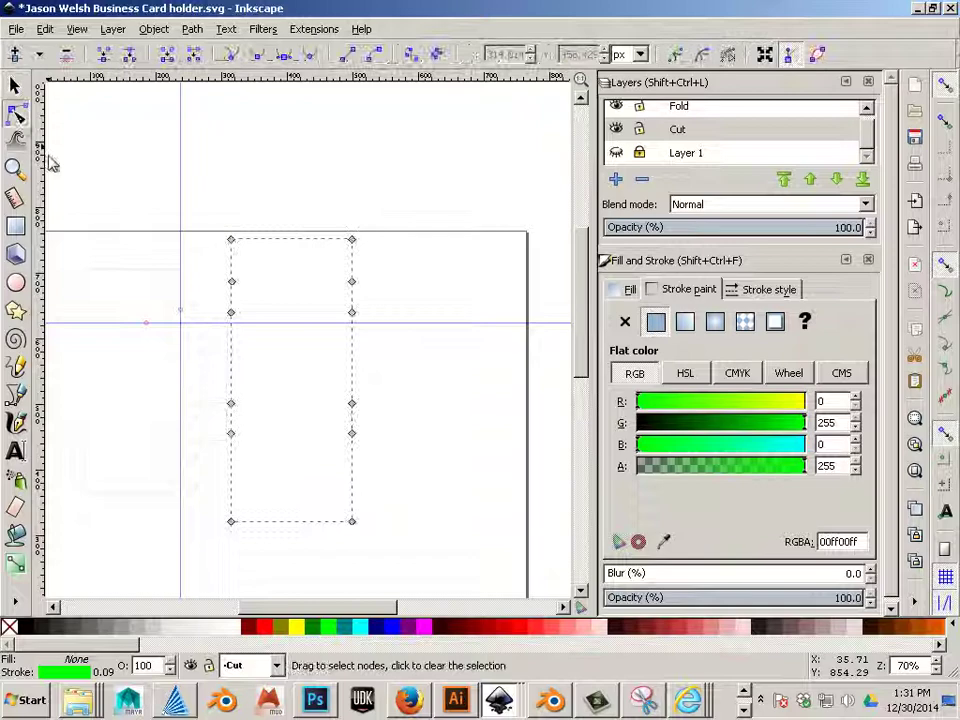
scroll(392, 343, up, 1)
scroll(390, 380, down, 1)
ctrl+scroll(388, 409, up, 3)
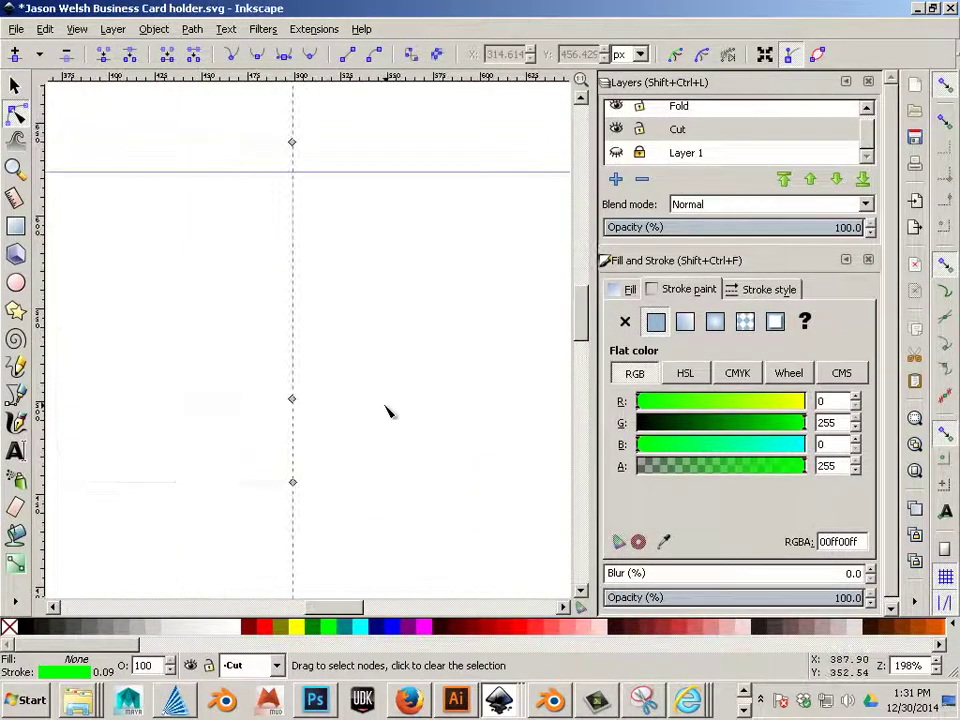
drag(292, 399, 393, 403)
key(ctrl+z)
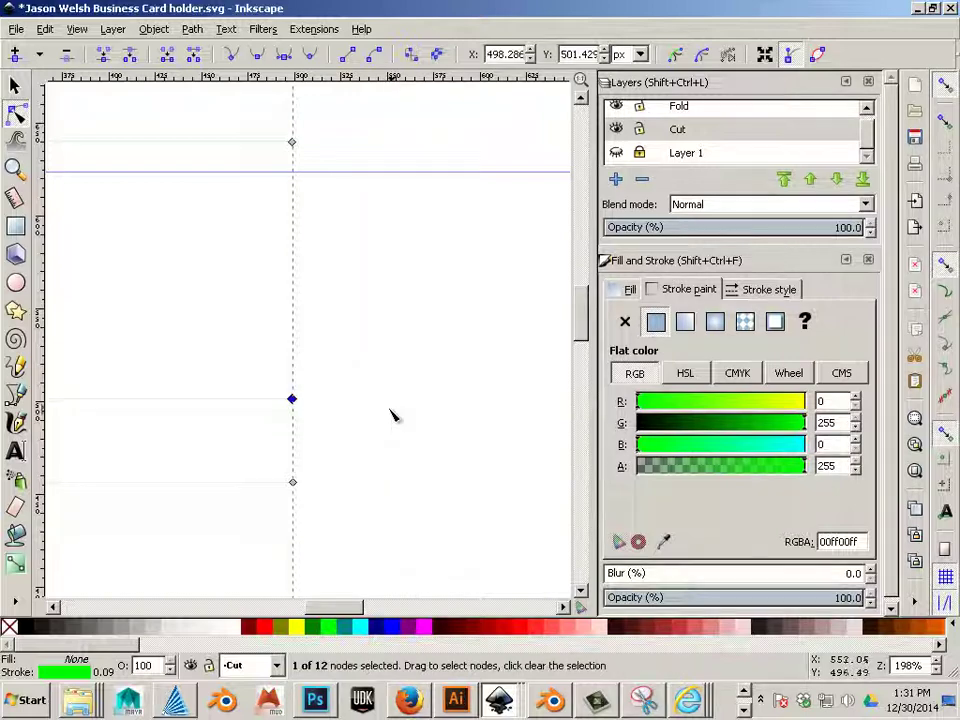
click(339, 407)
ctrl+scroll(338, 405, down, 3)
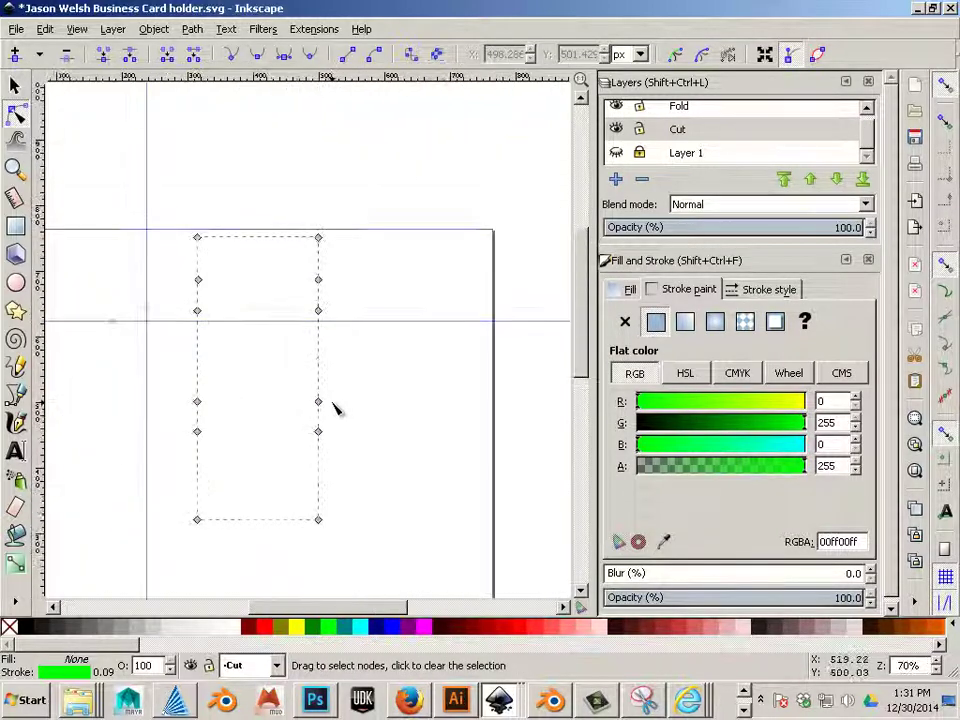
drag(285, 170, 377, 551)
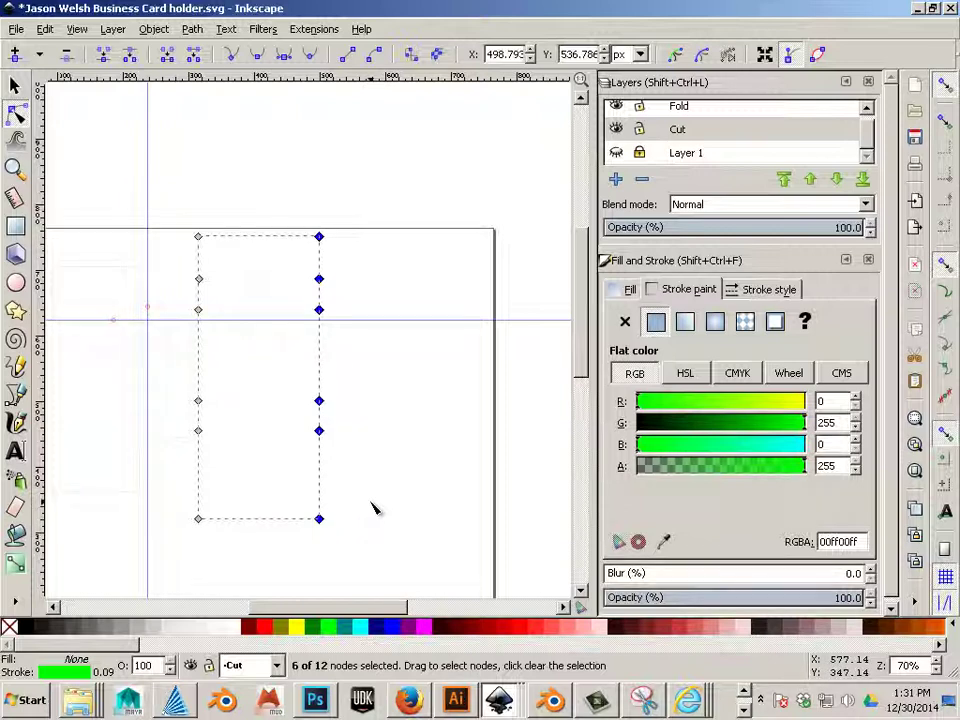
key(Right)
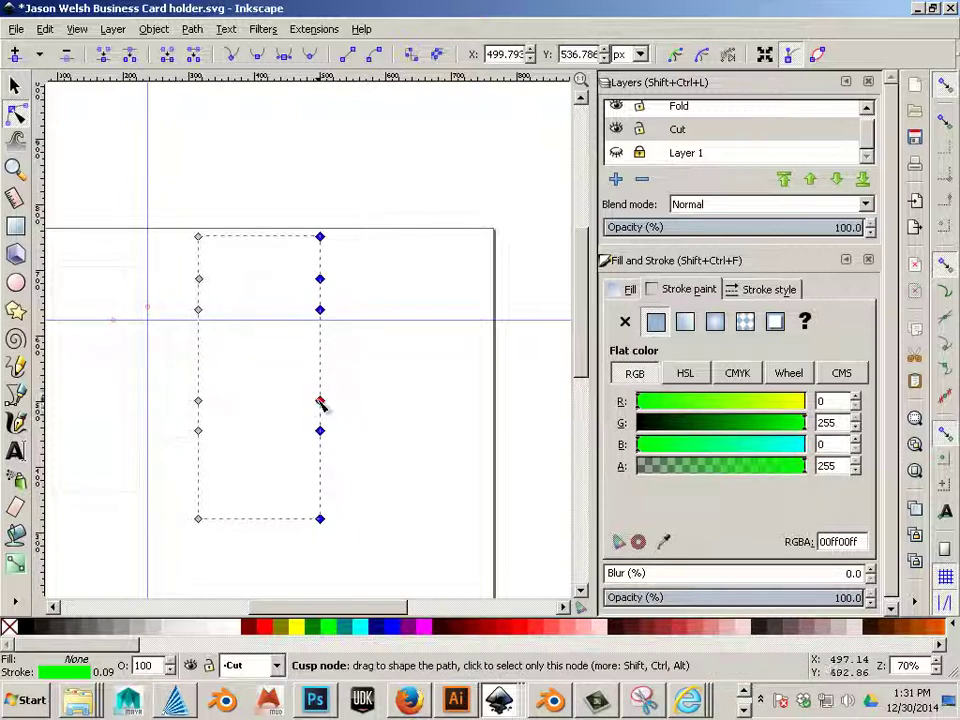
drag(320, 401, 432, 403)
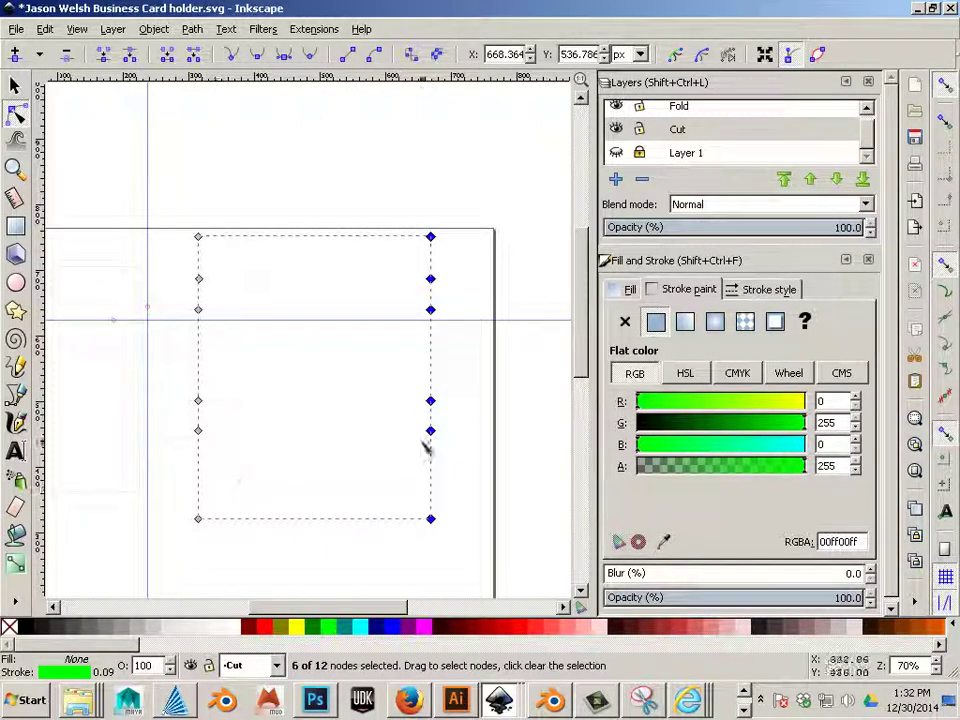
drag(451, 382, 197, 566)
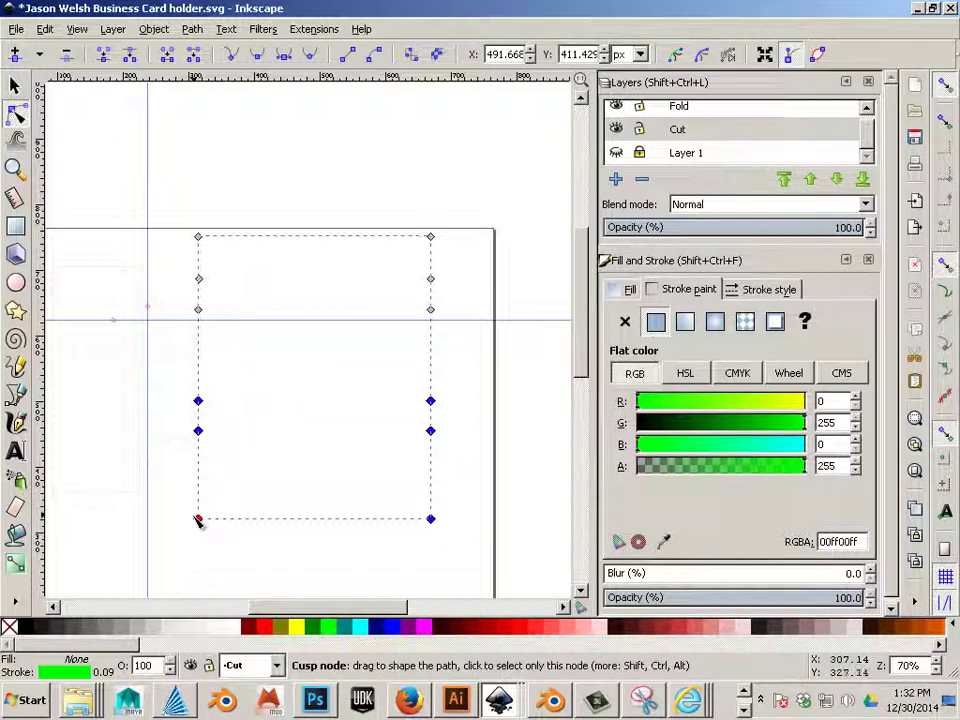
drag(199, 518, 197, 548)
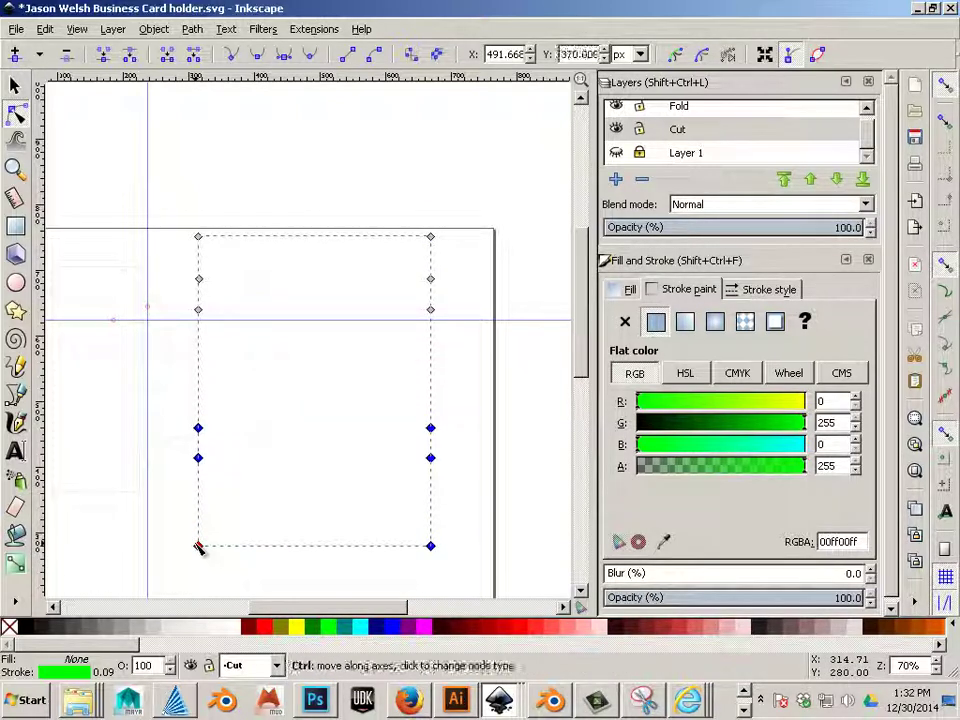
key(ctrl+z)
key(ctrl+z)
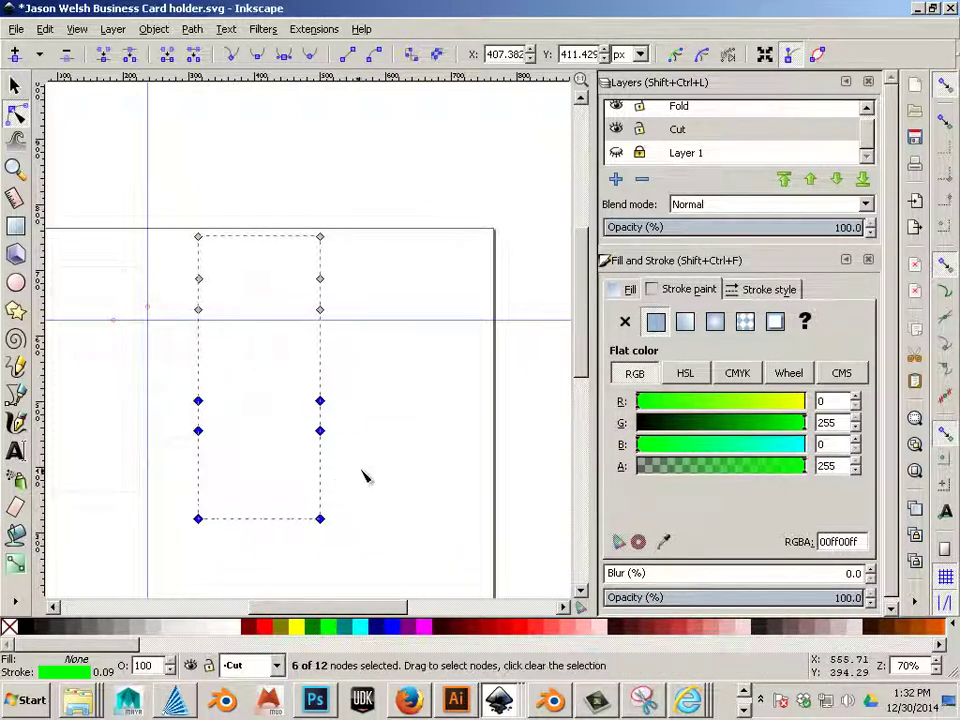
drag(367, 607, 322, 607)
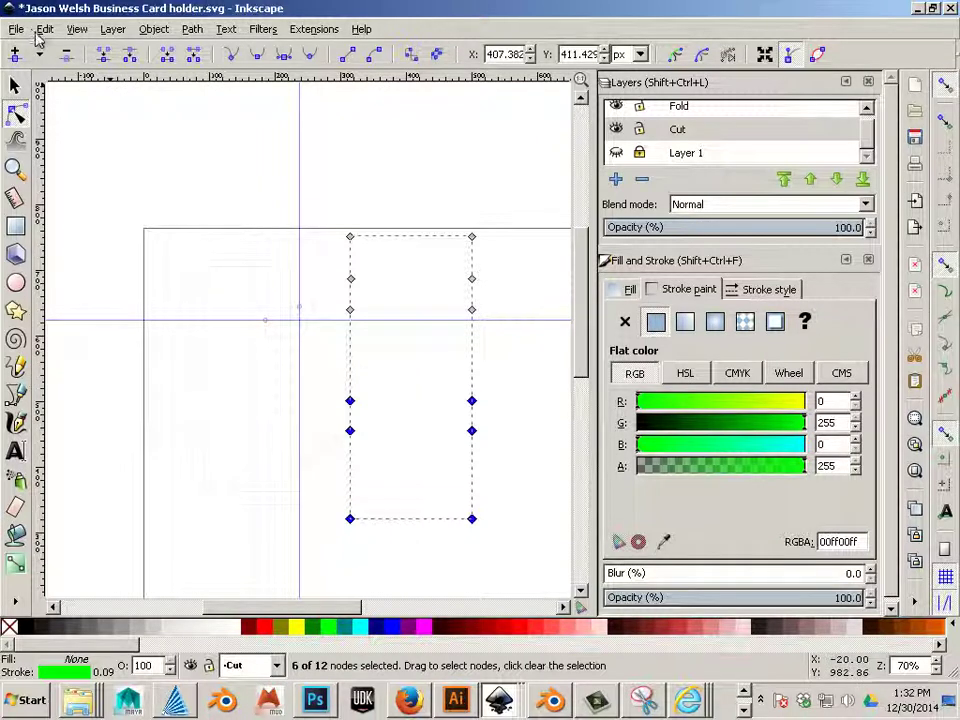
- Break the dashed fold path apart into separate paths with Path > Break Apart
click(474, 402)
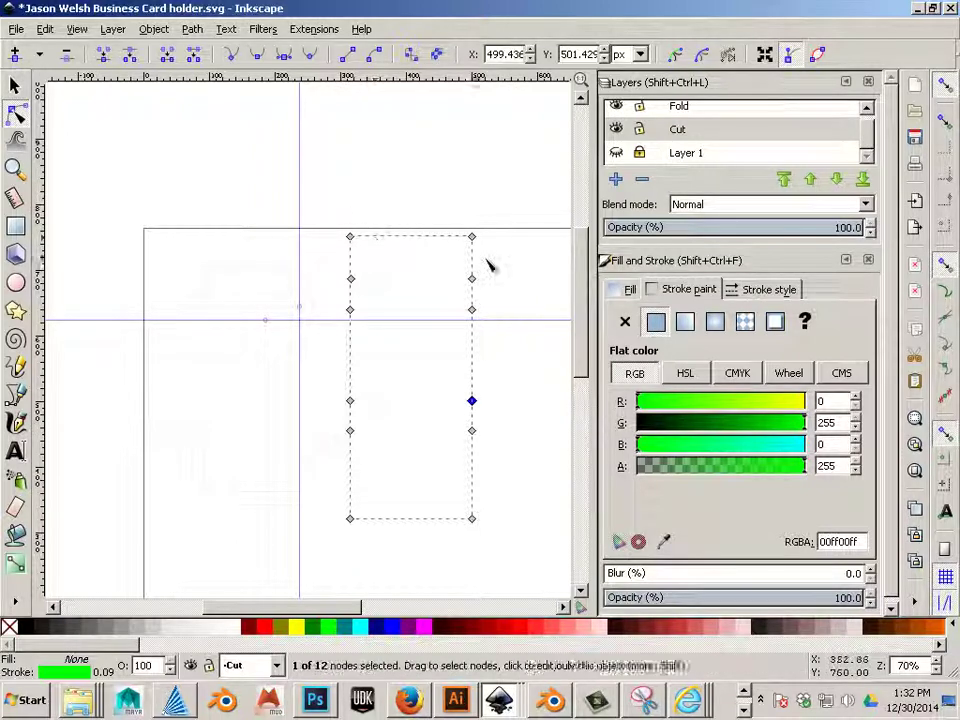
click(15, 86)
click(401, 219)
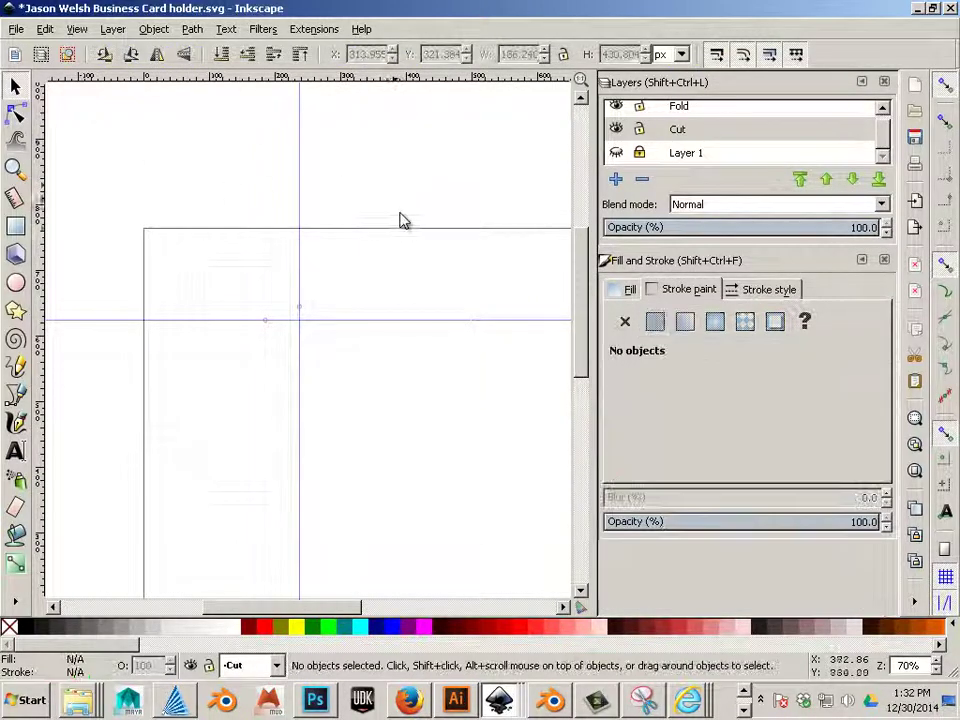
click(394, 240)
click(153, 28)
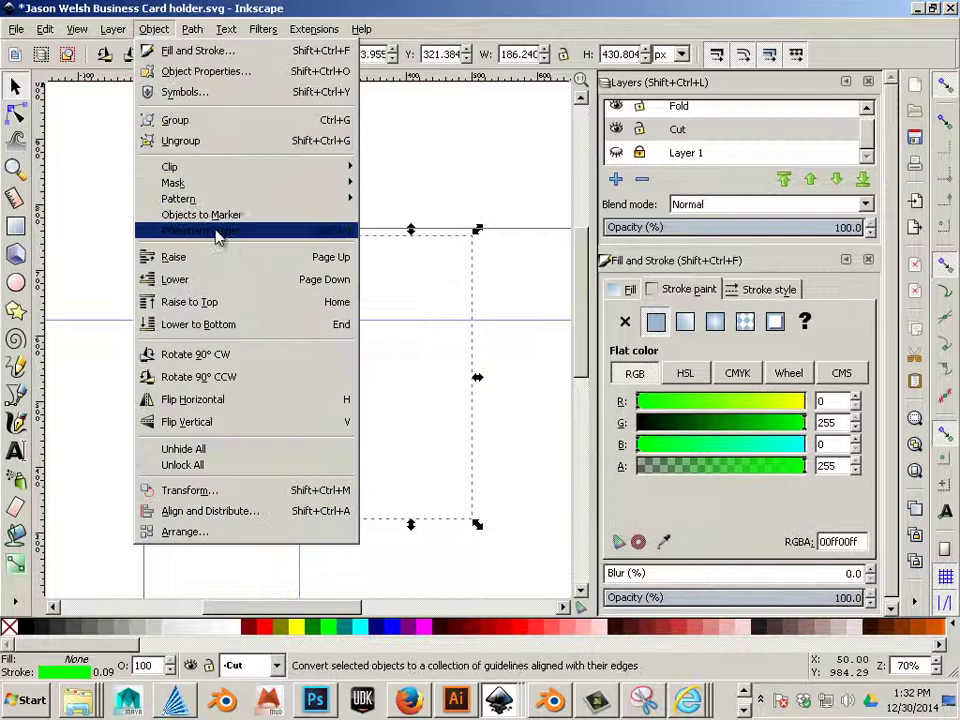
mouse_move(191, 32)
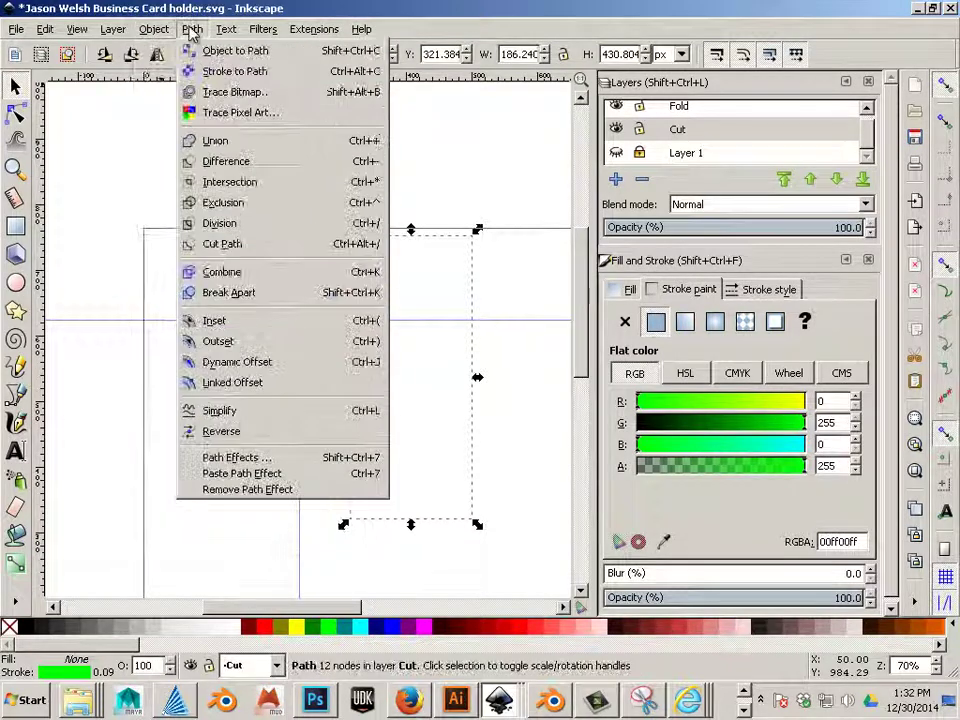
click(260, 293)
- Deselect the pieces, make Cut the current layer and zoom in
key(Escape)
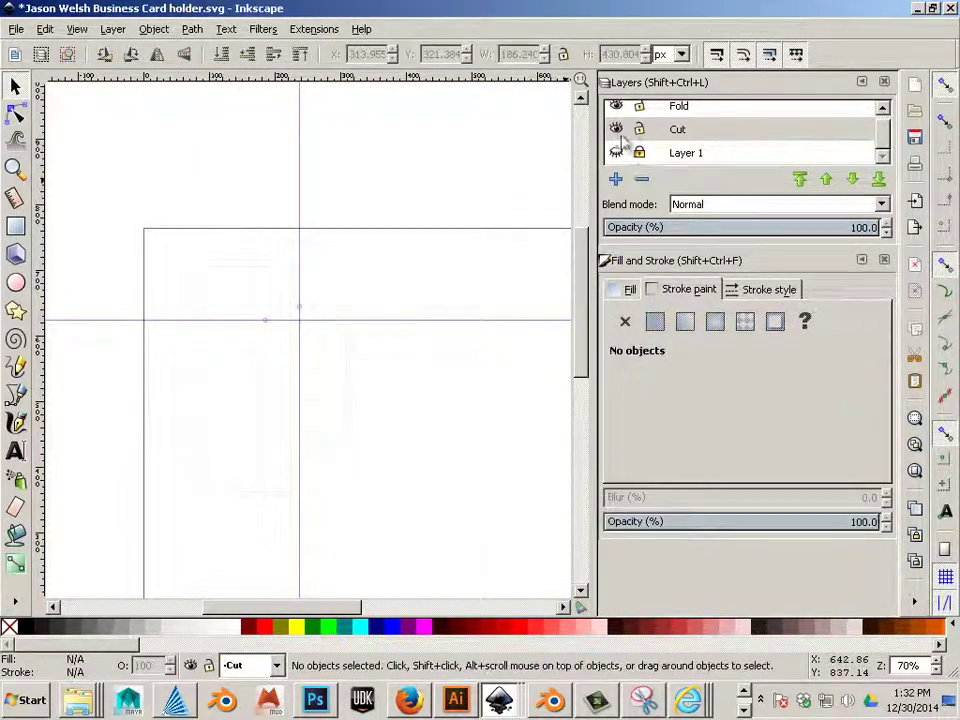
click(620, 140)
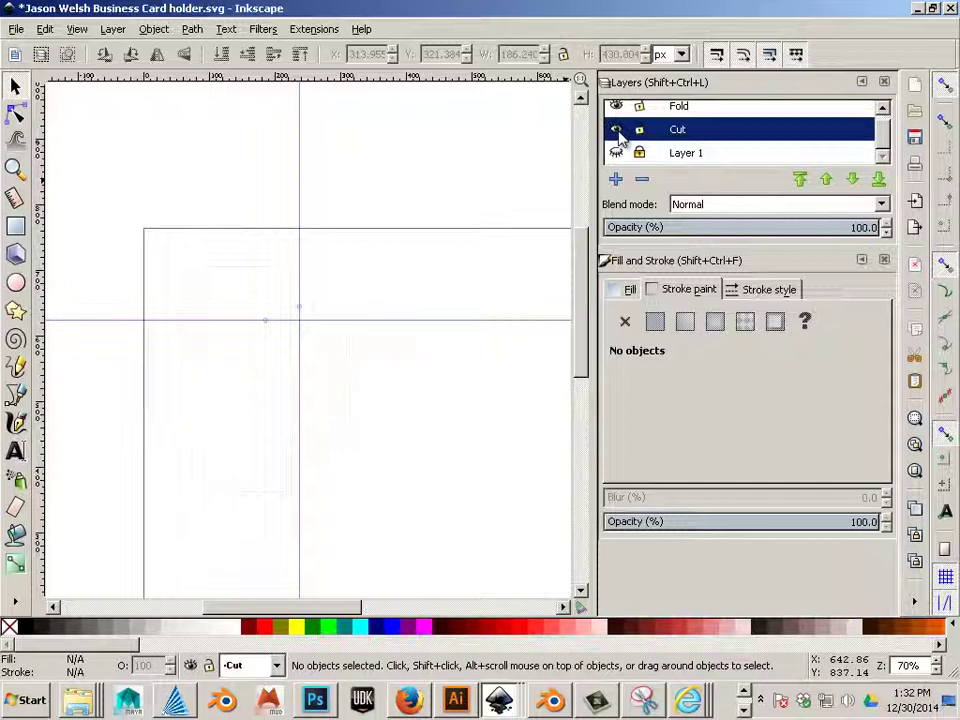
scroll(480, 300, up, 2)
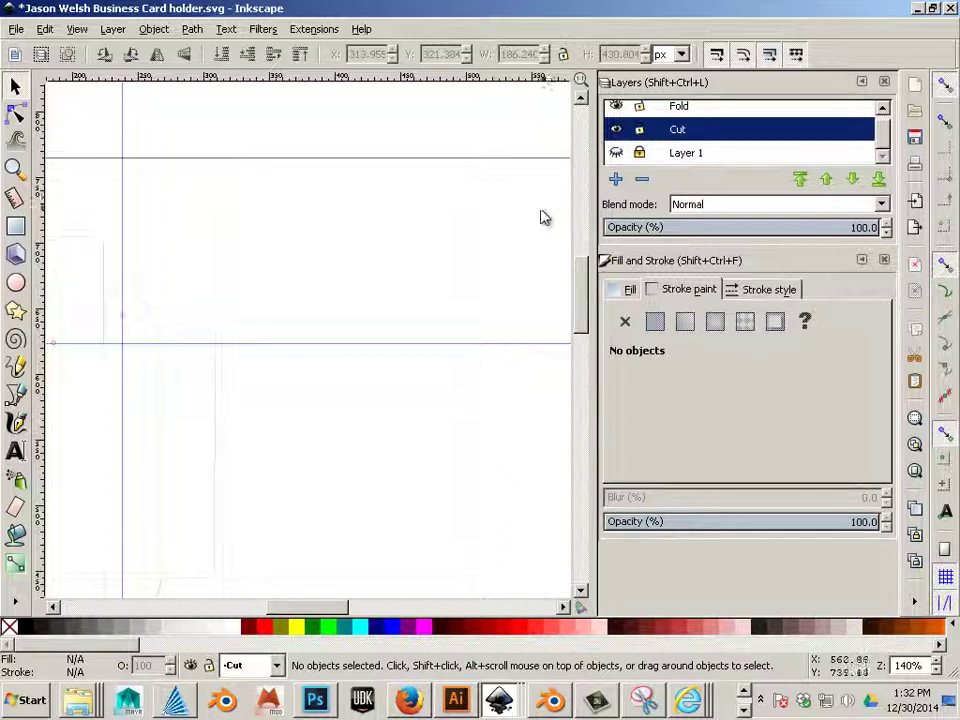
- Change the tall rectangle's stroke from green to black by dragging G from 255 to 0
click(467, 236)
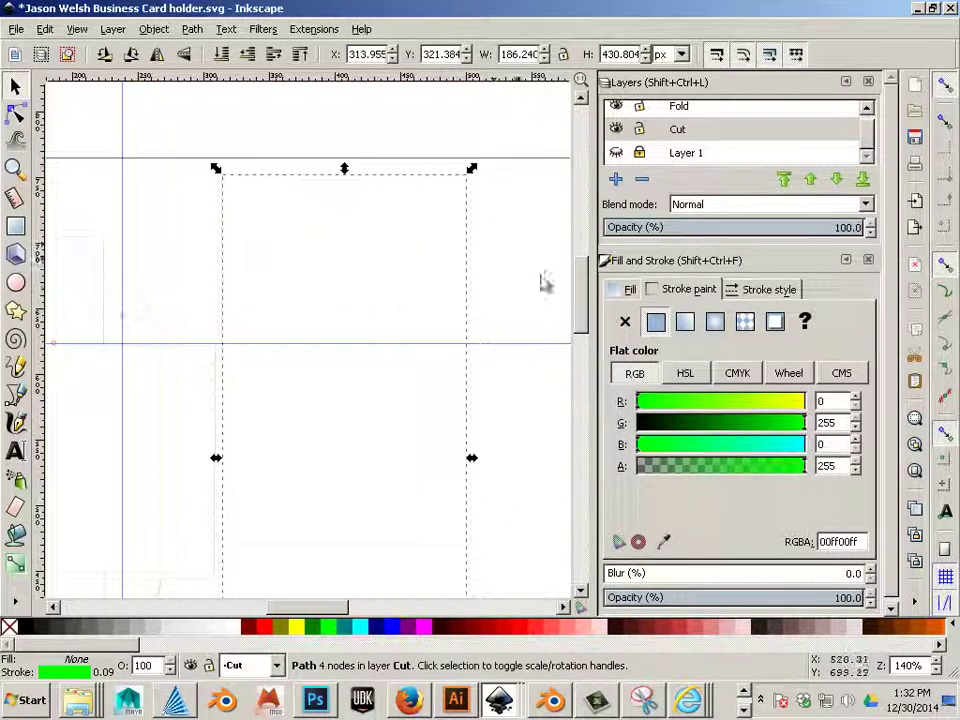
click(624, 290)
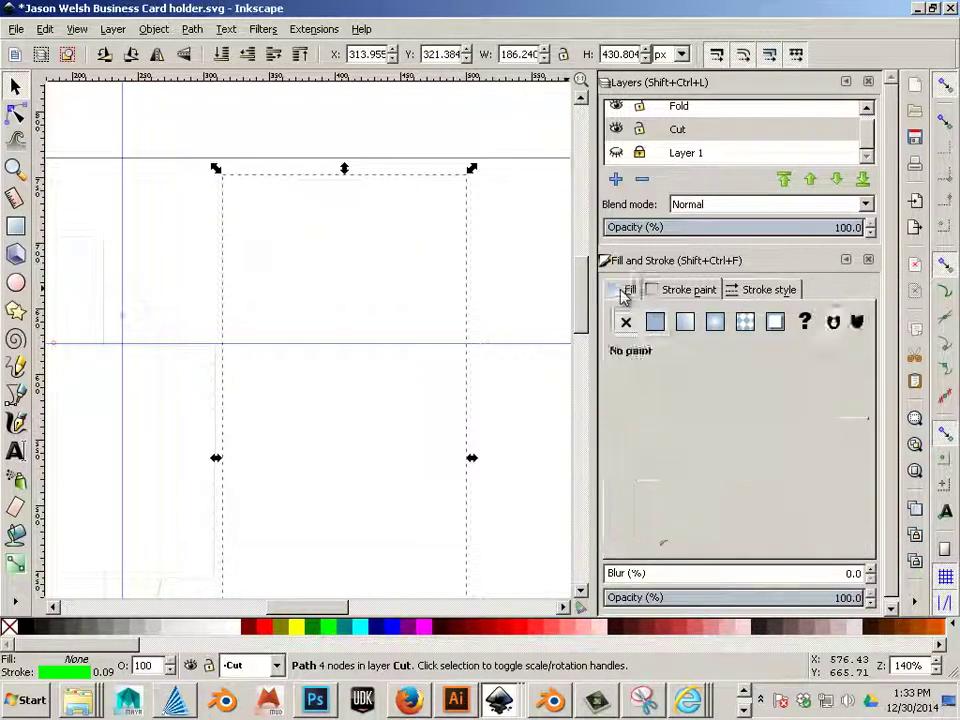
click(675, 290)
drag(654, 422, 622, 425)
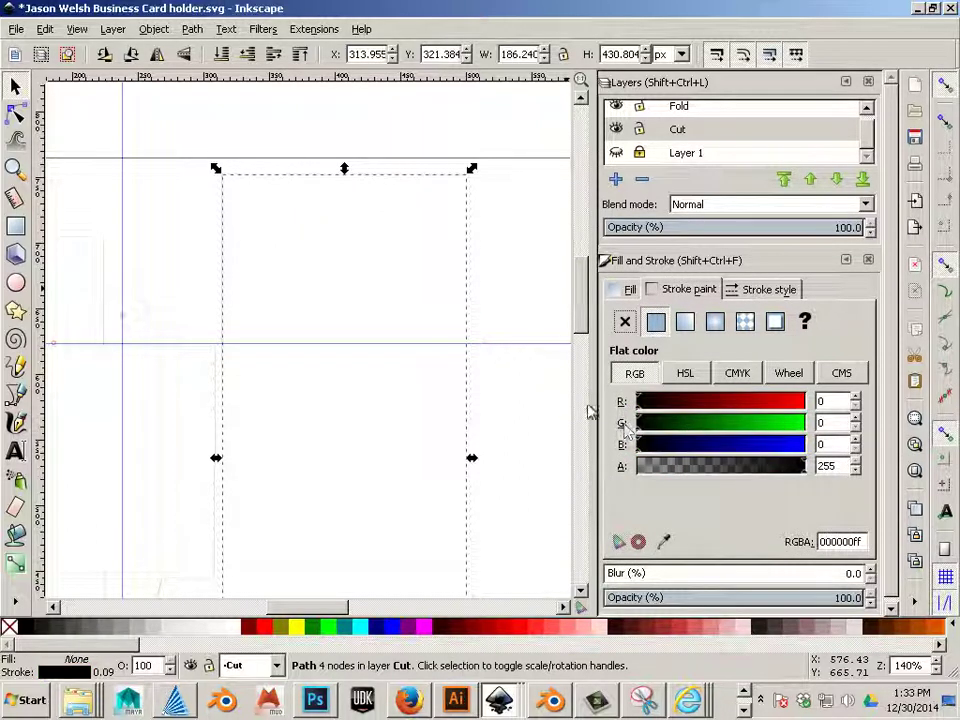
click(495, 275)
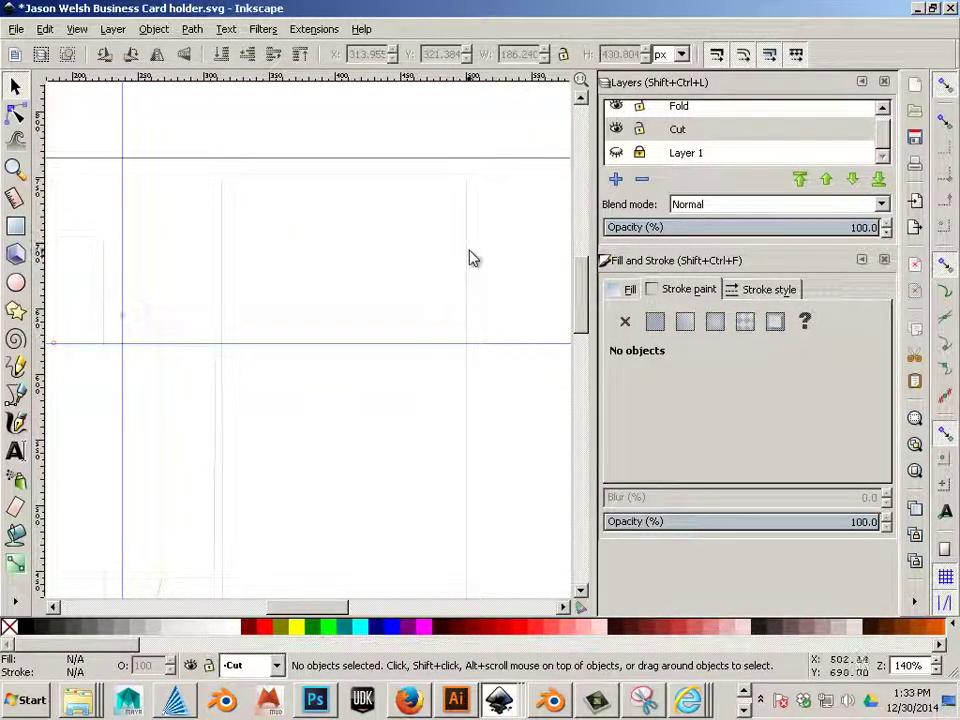
click(467, 245)
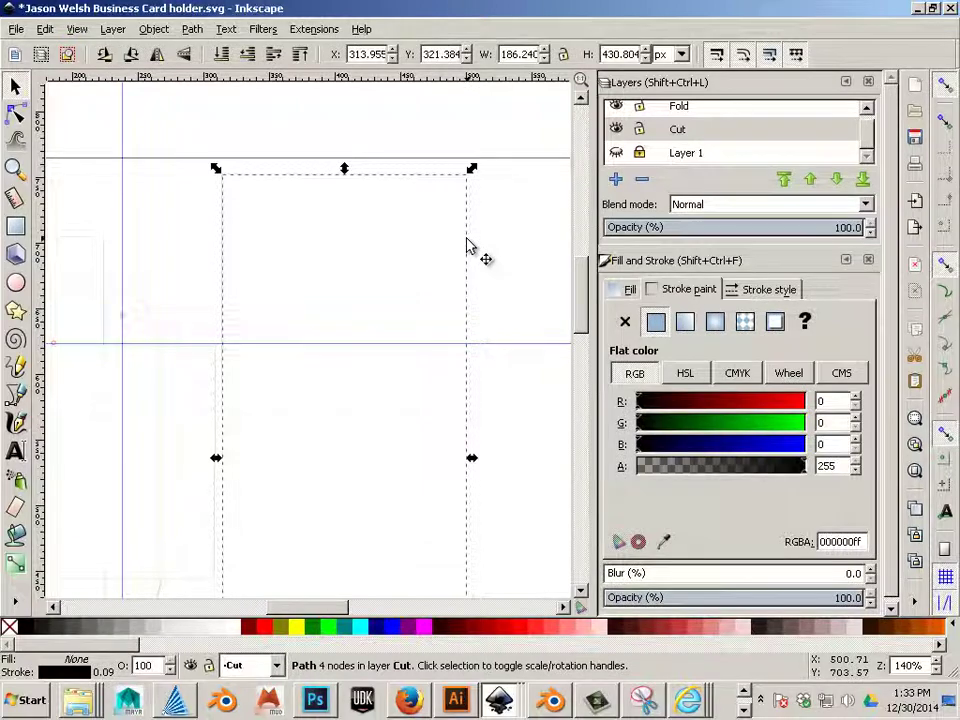
- Select all four green horizontal fold lines together
click(368, 260)
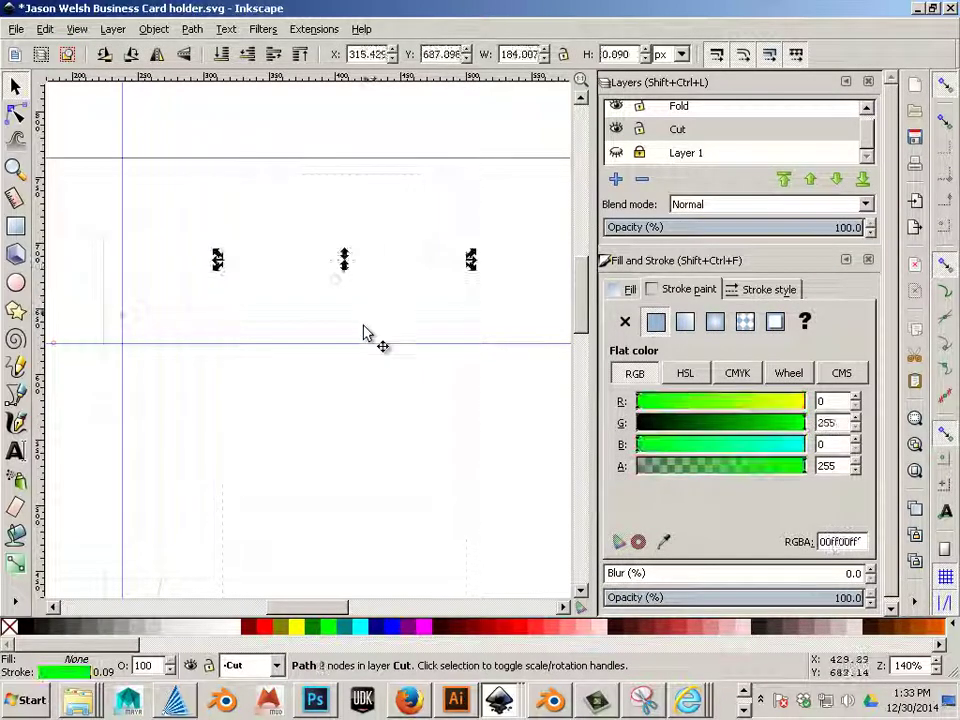
shift+click(364, 332)
scroll(364, 332, down, 5)
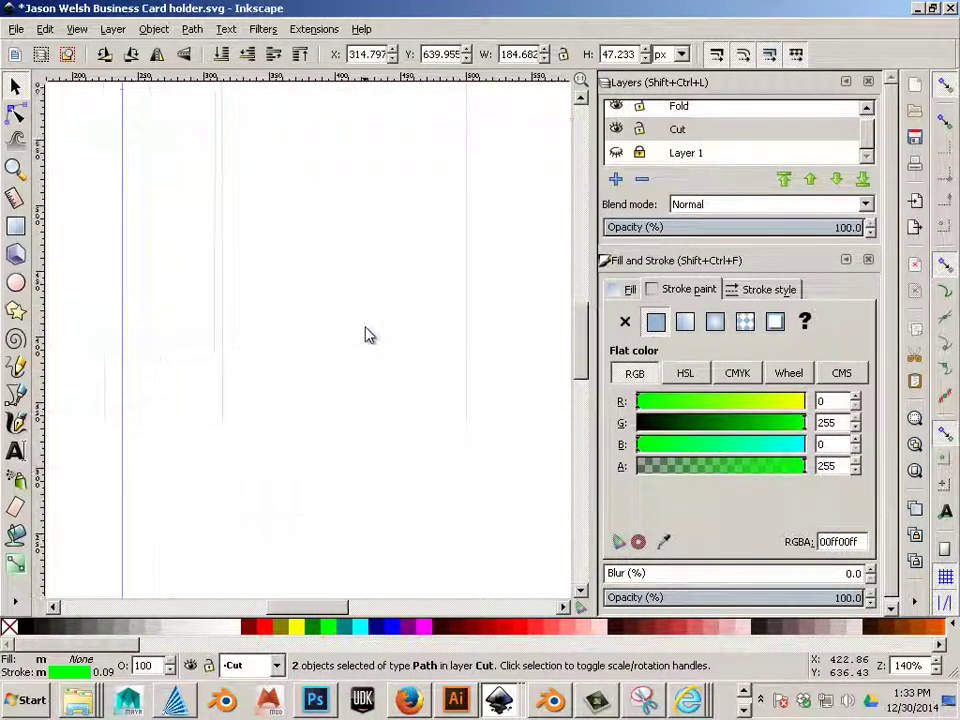
shift+click(350, 285)
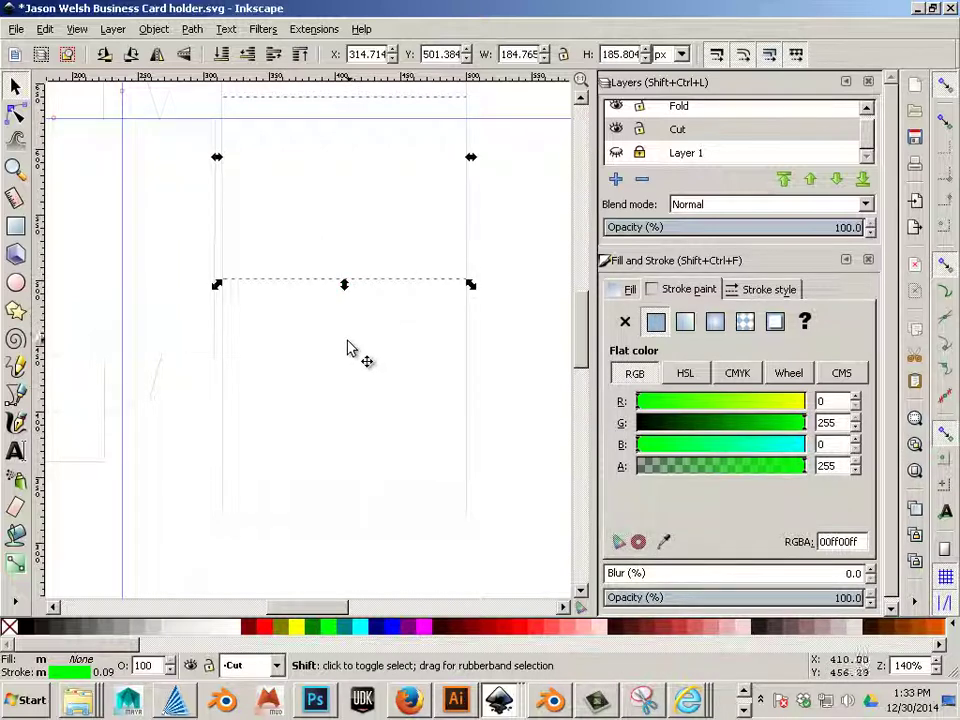
shift+click(348, 345)
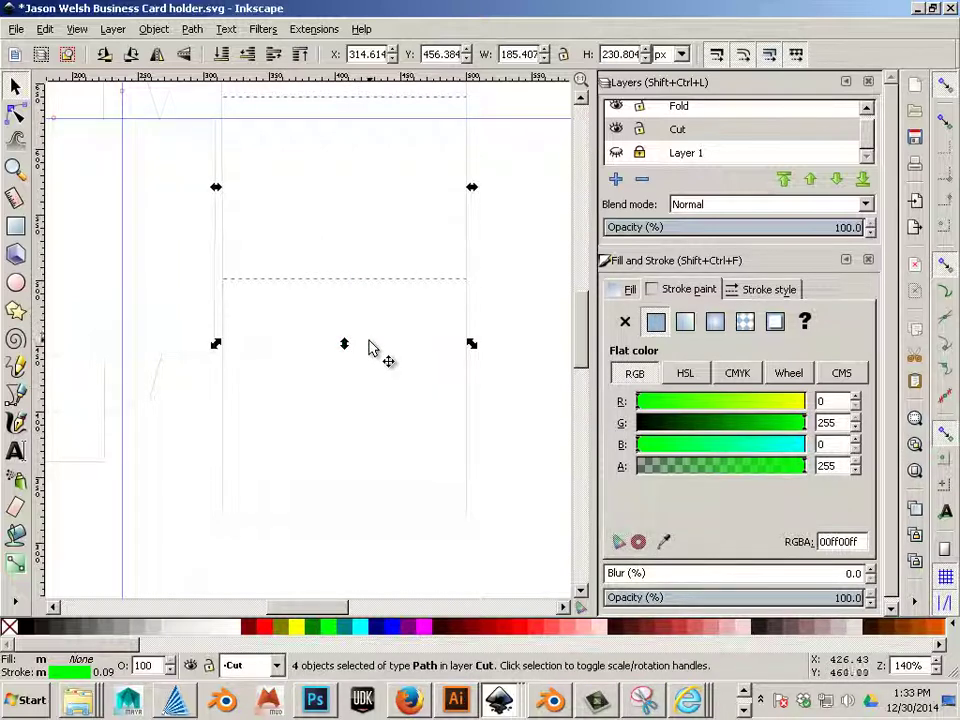
- Move the four selected green lines to the Fold layer via Move to Layer
right_click(369, 346)
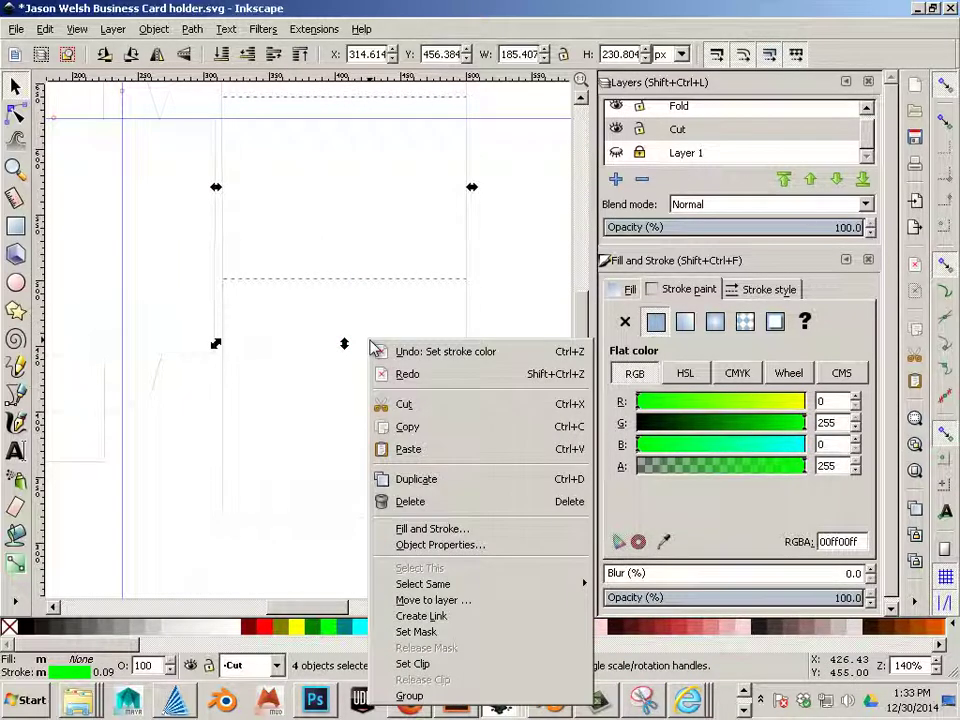
click(437, 600)
click(452, 284)
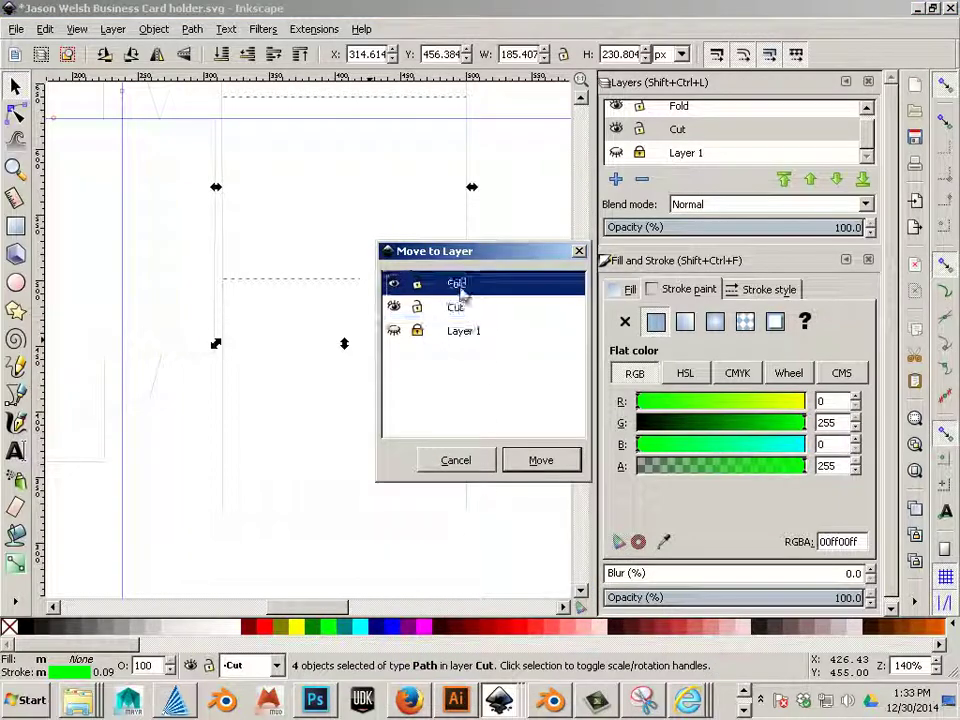
click(540, 461)
click(512, 388)
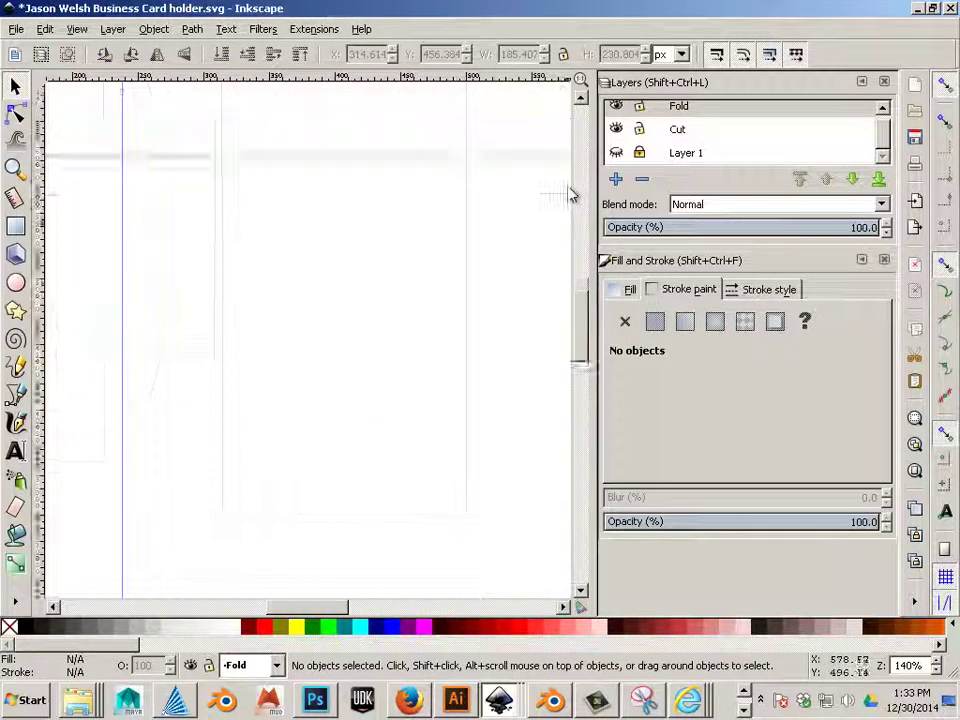
- Hide and reshow the Cut layer to confirm the fold lines now sit on Fold
click(616, 130)
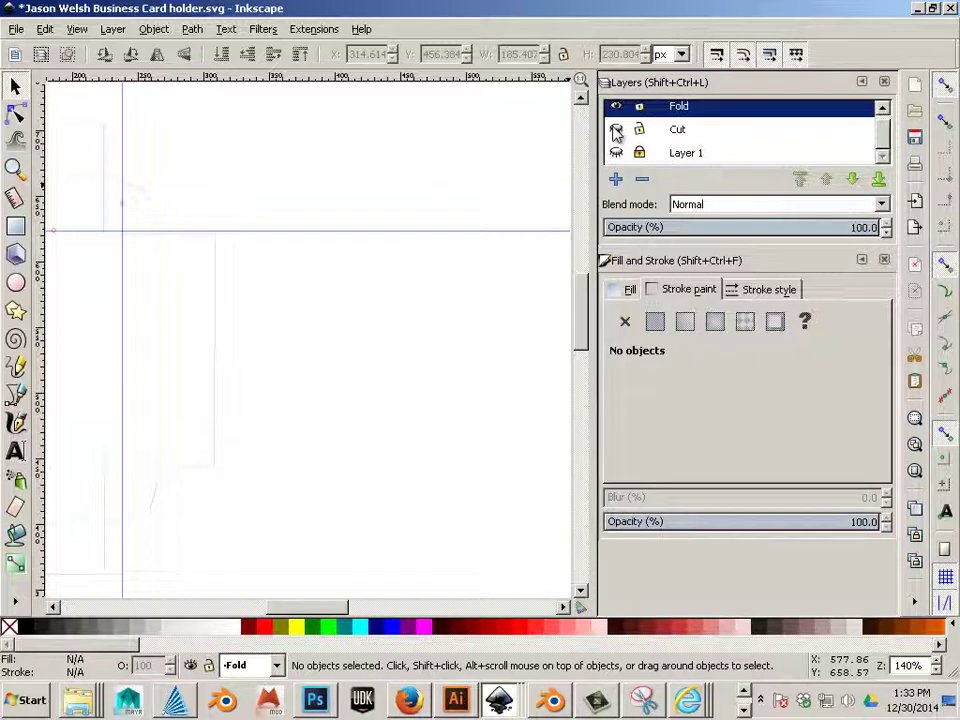
click(617, 131)
scroll(620, 115, up, 1)
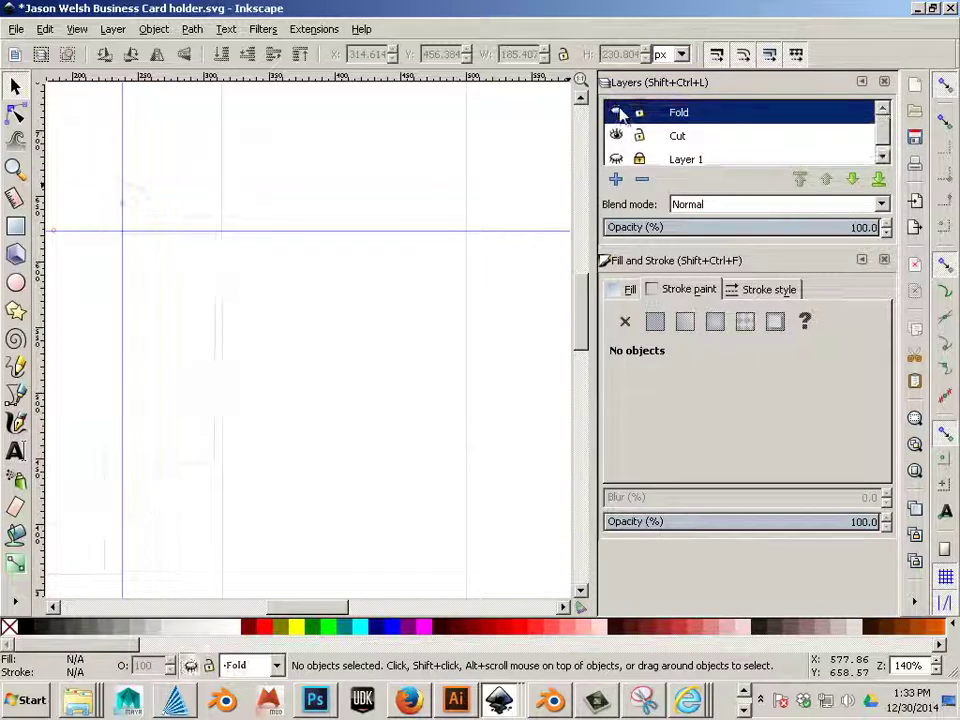
- Switch the canvas display mode to Outline
click(77, 29)
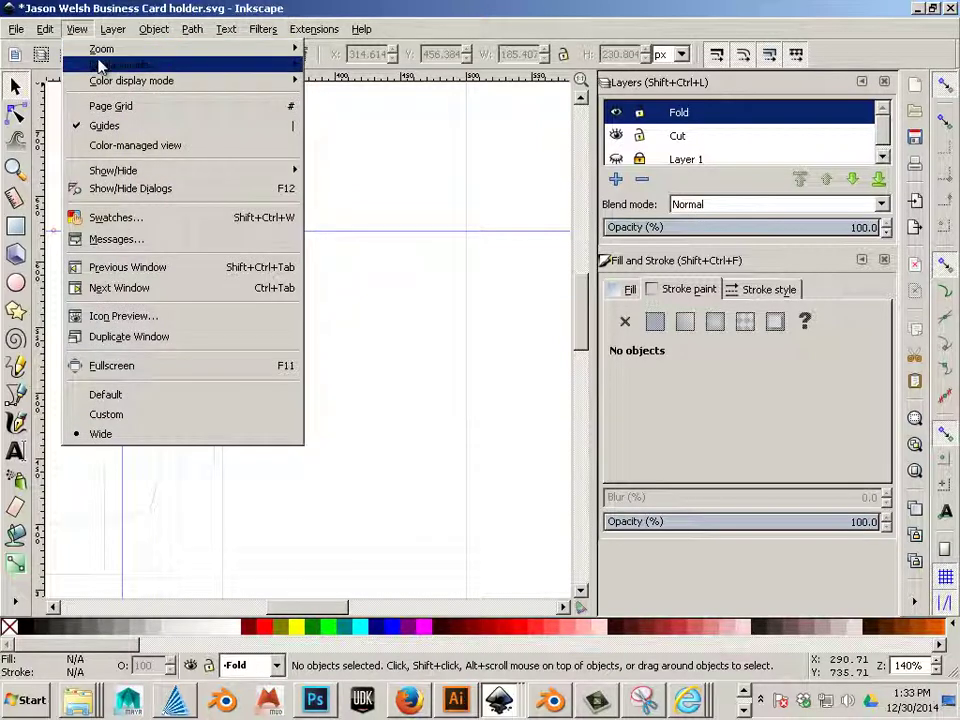
mouse_move(200, 64)
click(359, 128)
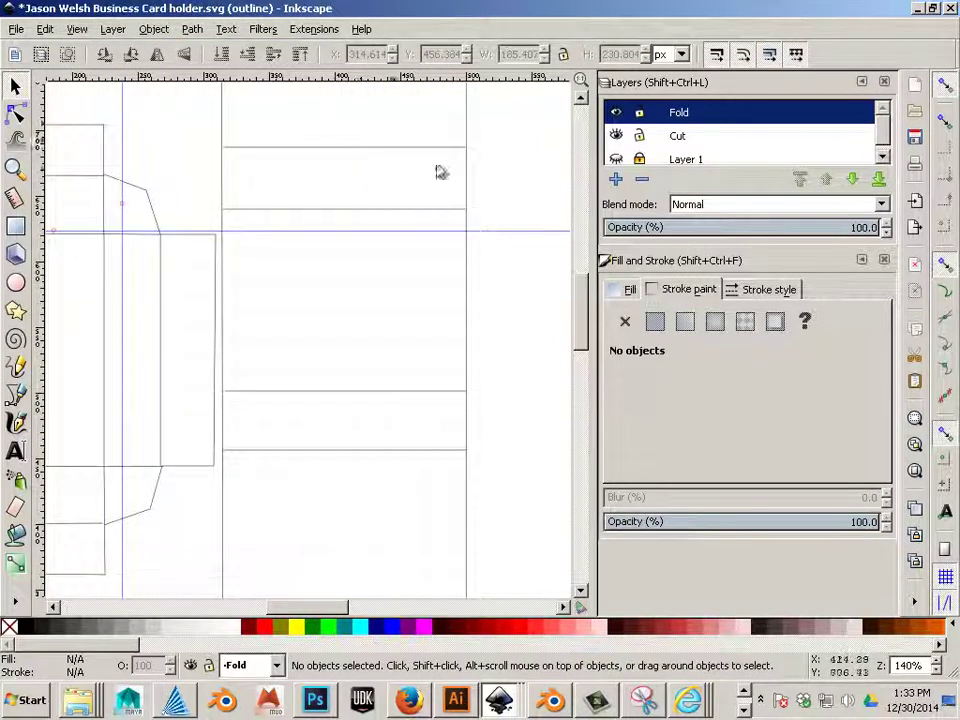
- Toggle the Cut layer to compare lines, then zoom in and select the upper fold line
scroll(470, 210, up, 2)
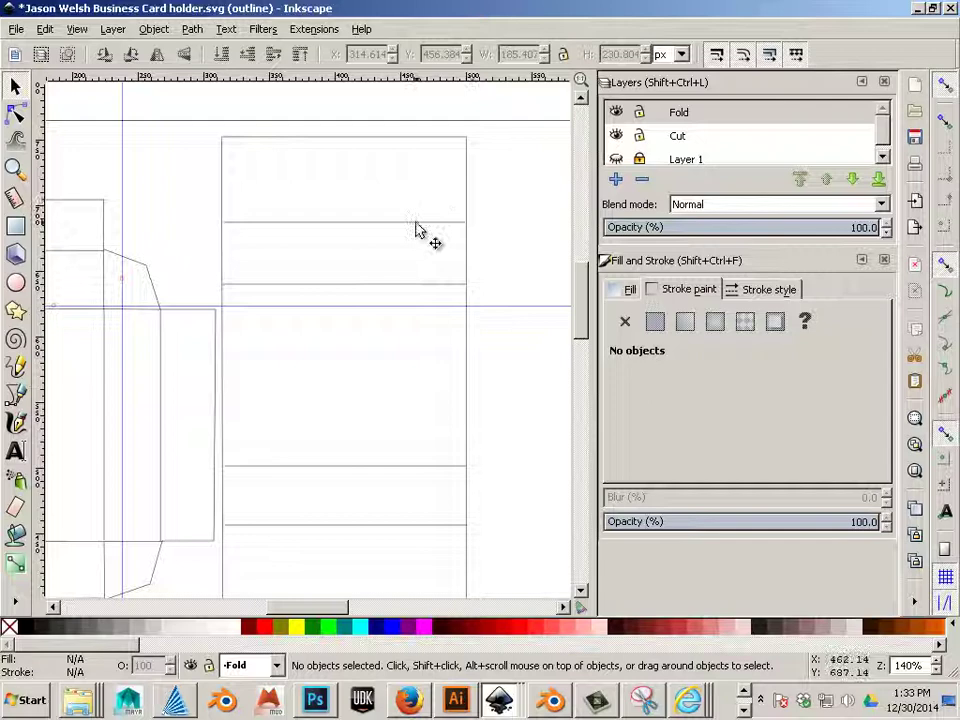
double_click(616, 138)
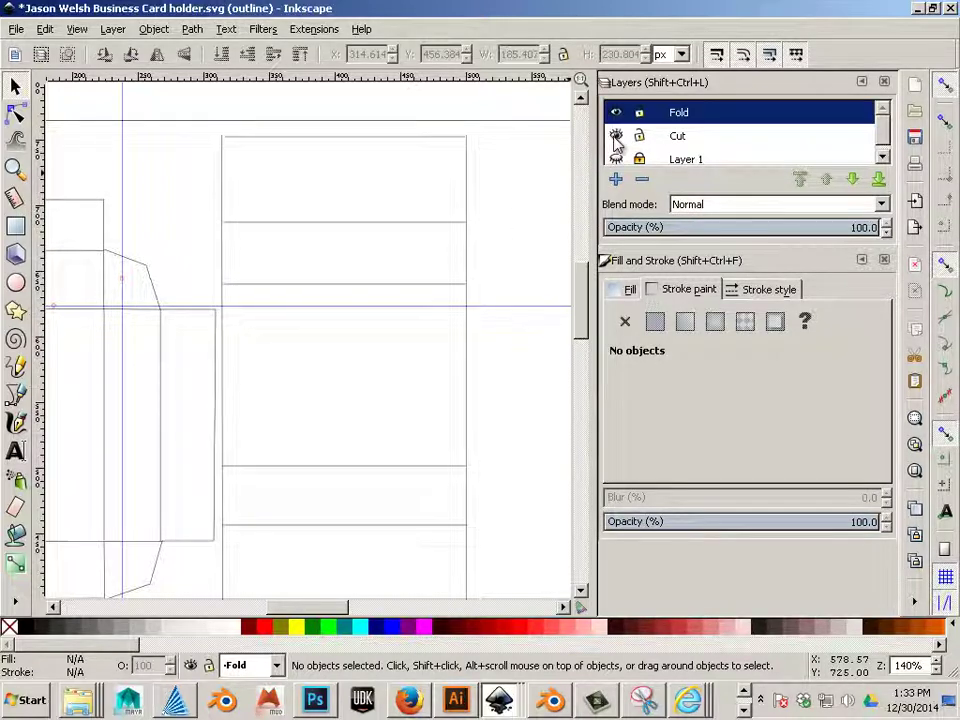
click(616, 138)
click(616, 136)
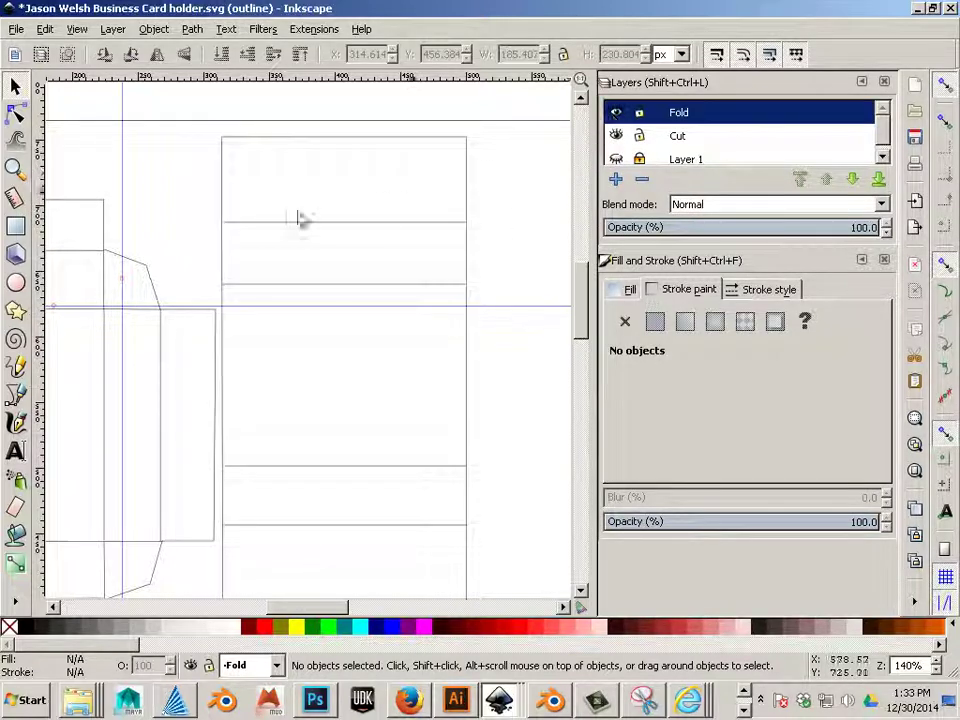
scroll(236, 256, up, 3)
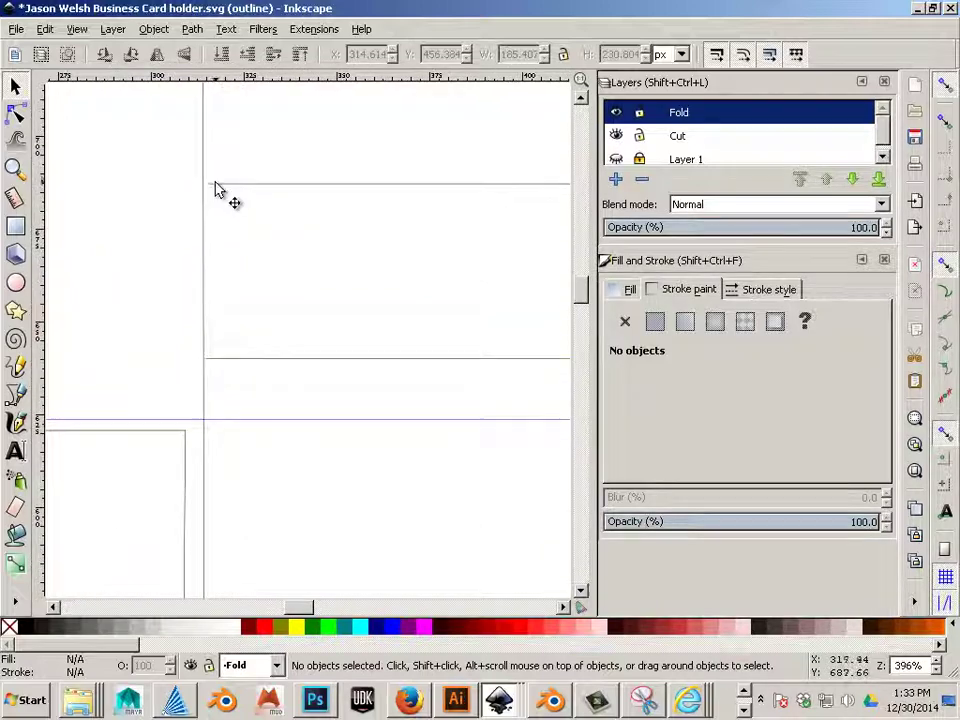
click(218, 188)
- Move the upper fold line's left end node to X 314.279 px, onto the rectangle's left edge
key(n)
click(186, 182)
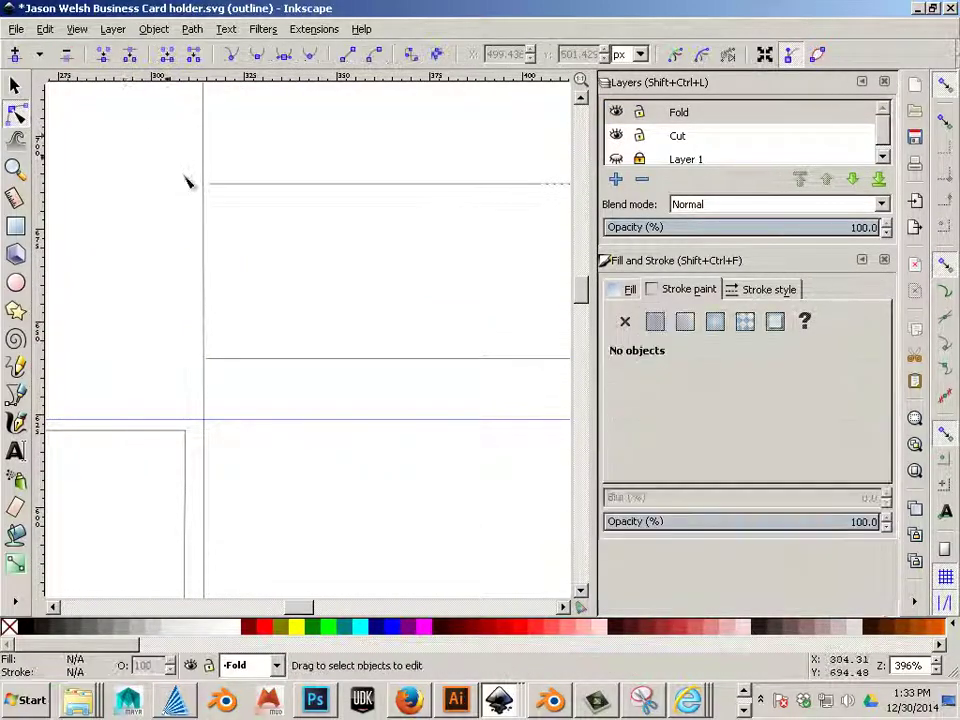
click(209, 185)
click(208, 184)
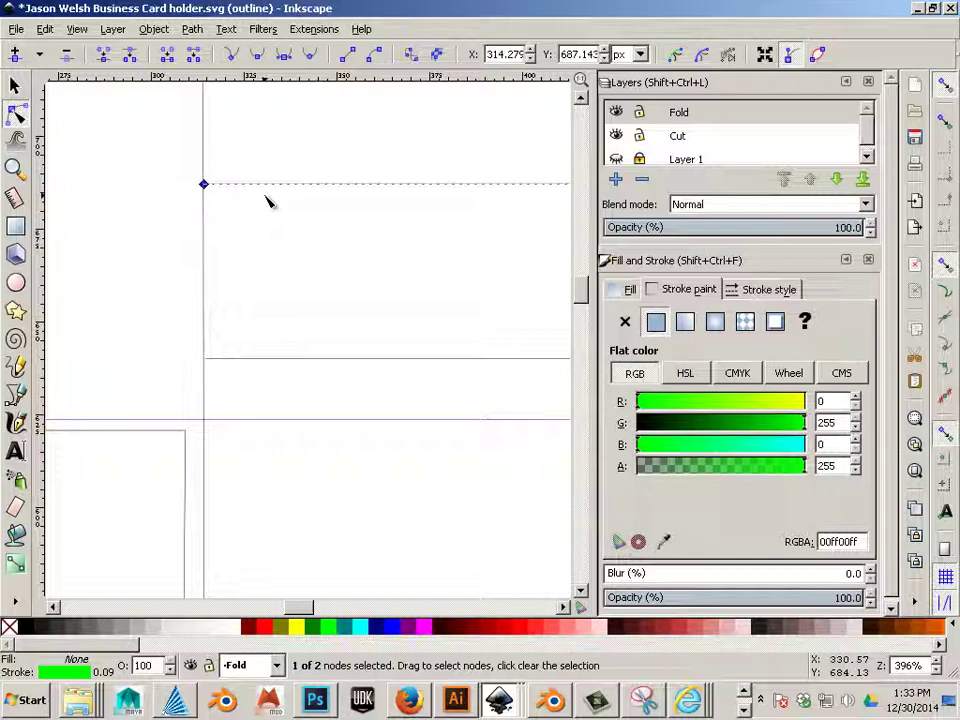
- Deselect the node, then zoom out and pan to see the whole card holder template
click(166, 211)
ctrl+scroll(166, 211, down, 4)
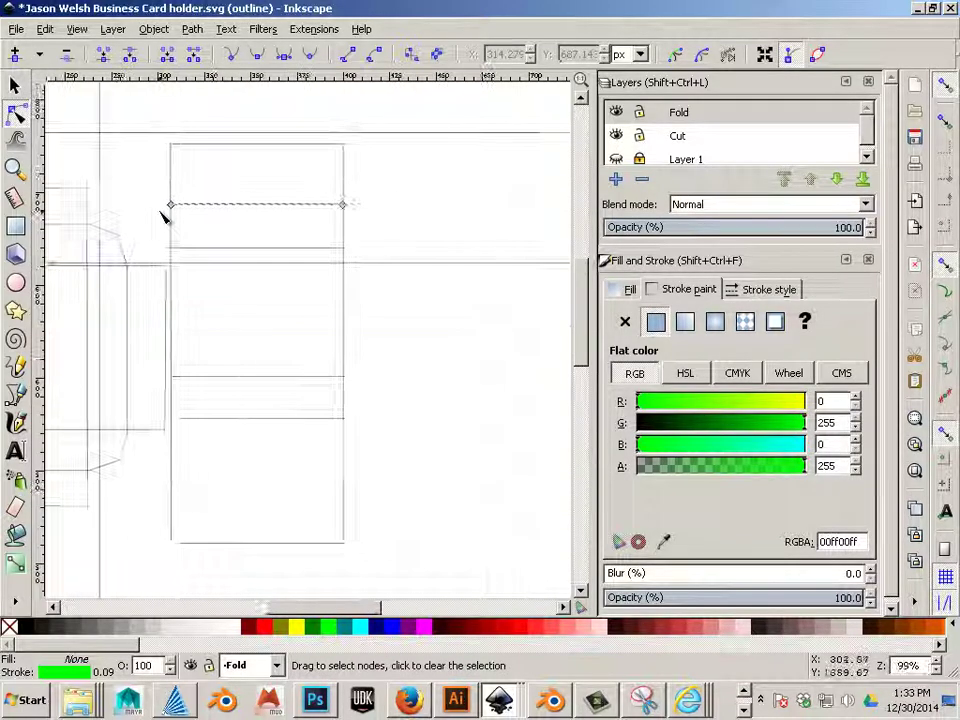
scroll(163, 213, down, 1)
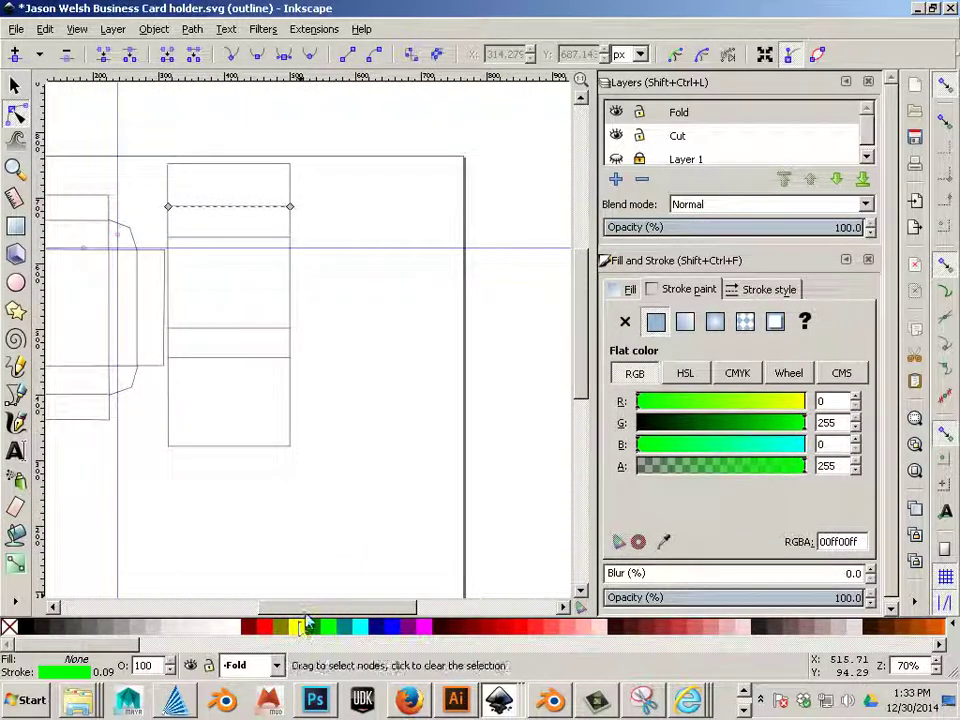
drag(303, 613, 245, 613)
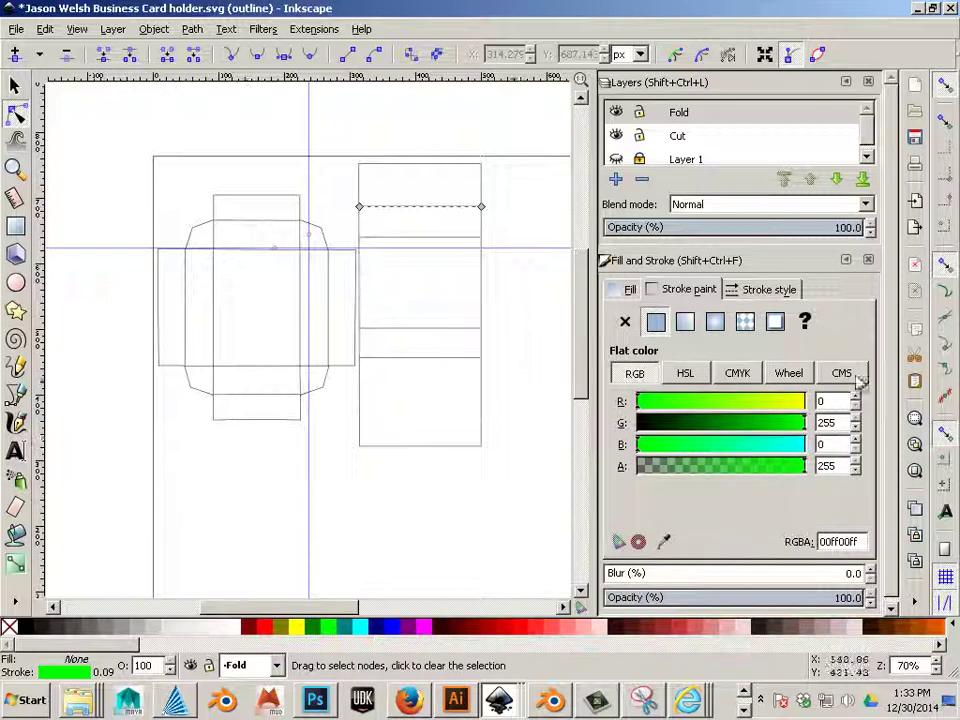